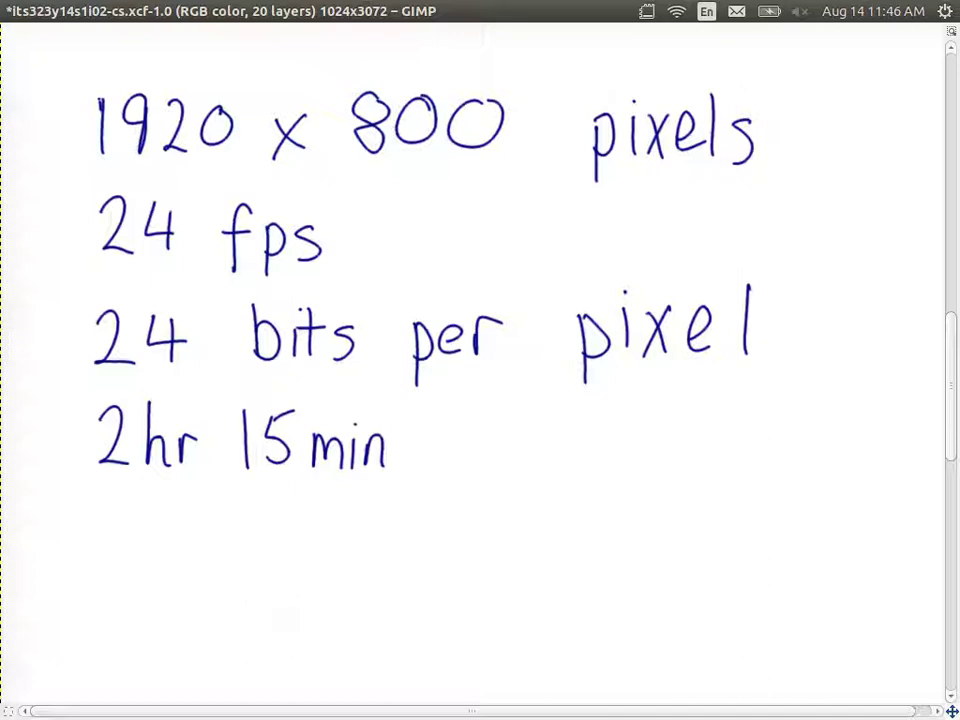
Step: Switch to Calculator and compute 1920×800×24×24×60×135 for the video's total number of bits
key(ctrl+super+d)
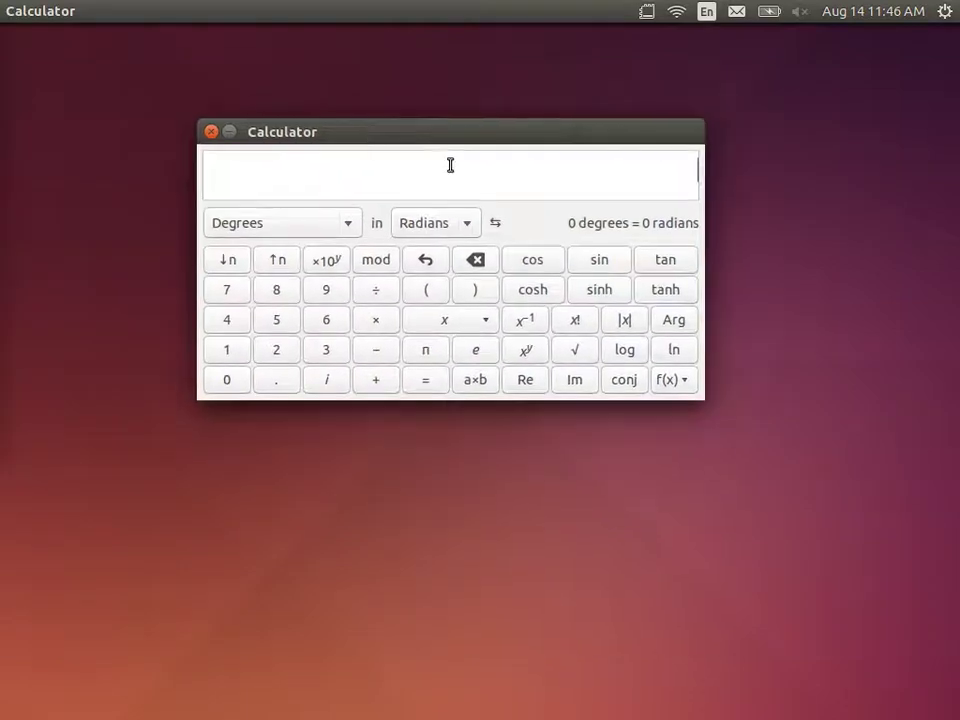
text(1920)
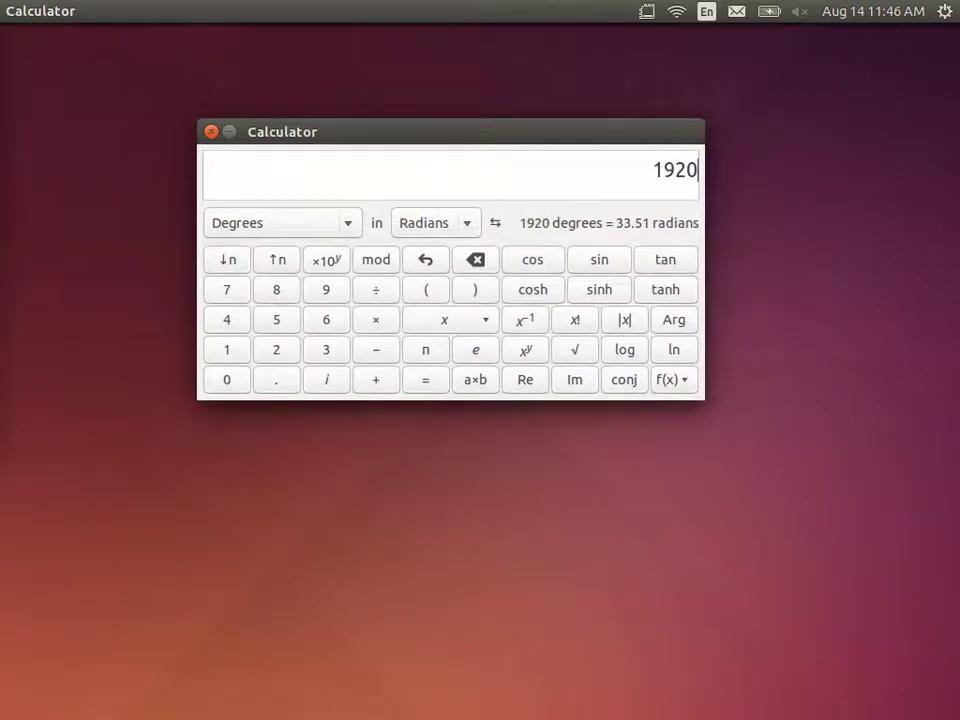
text(*8)
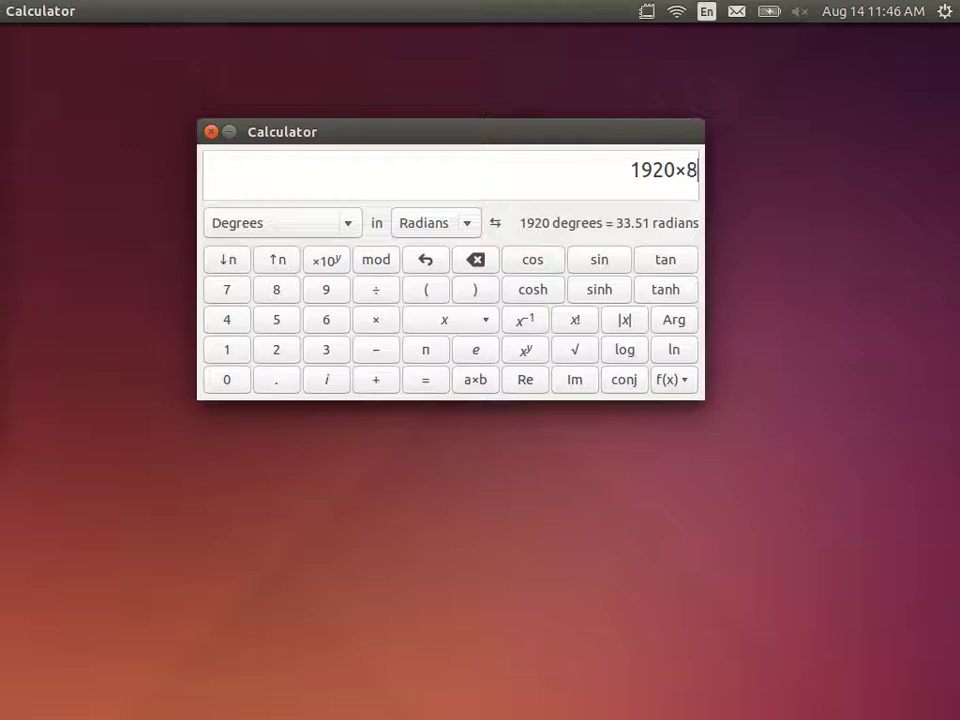
text(00)
text(*)
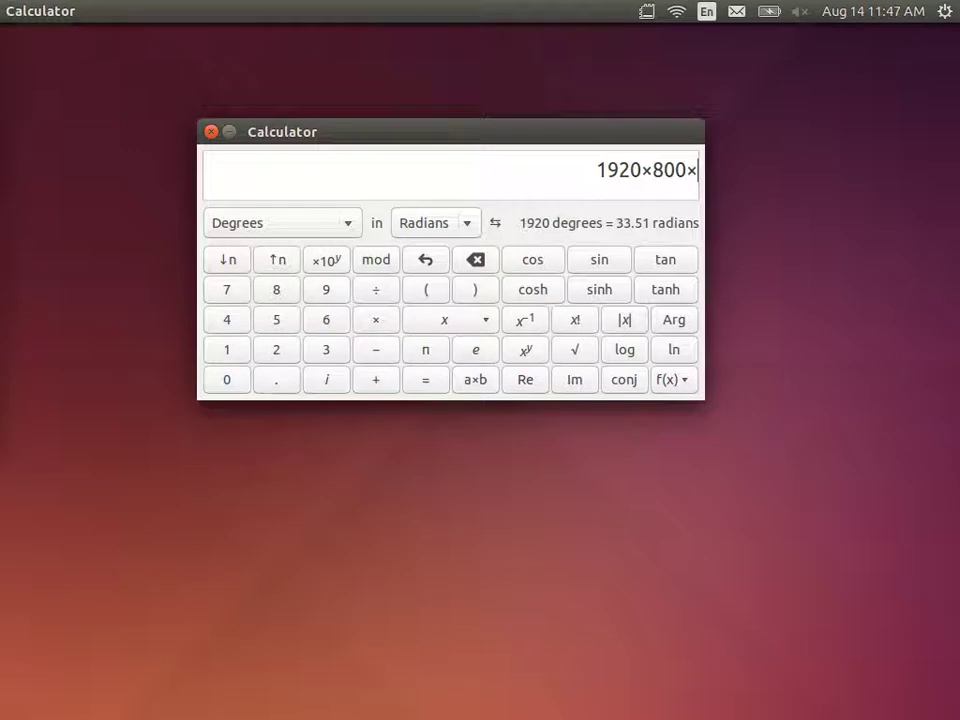
text(24)
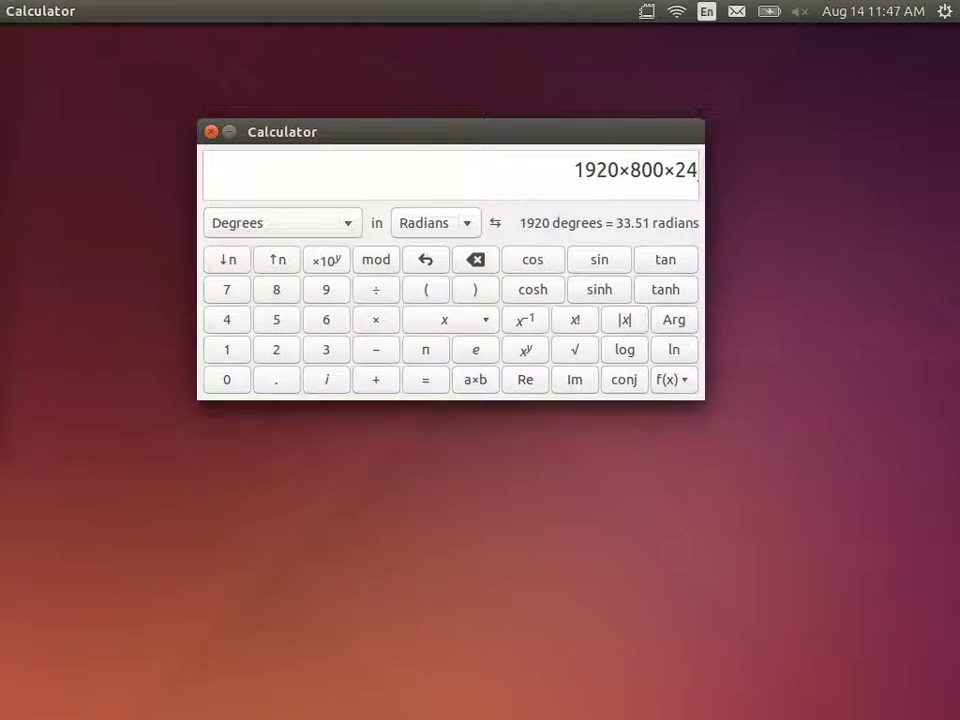
text(*)
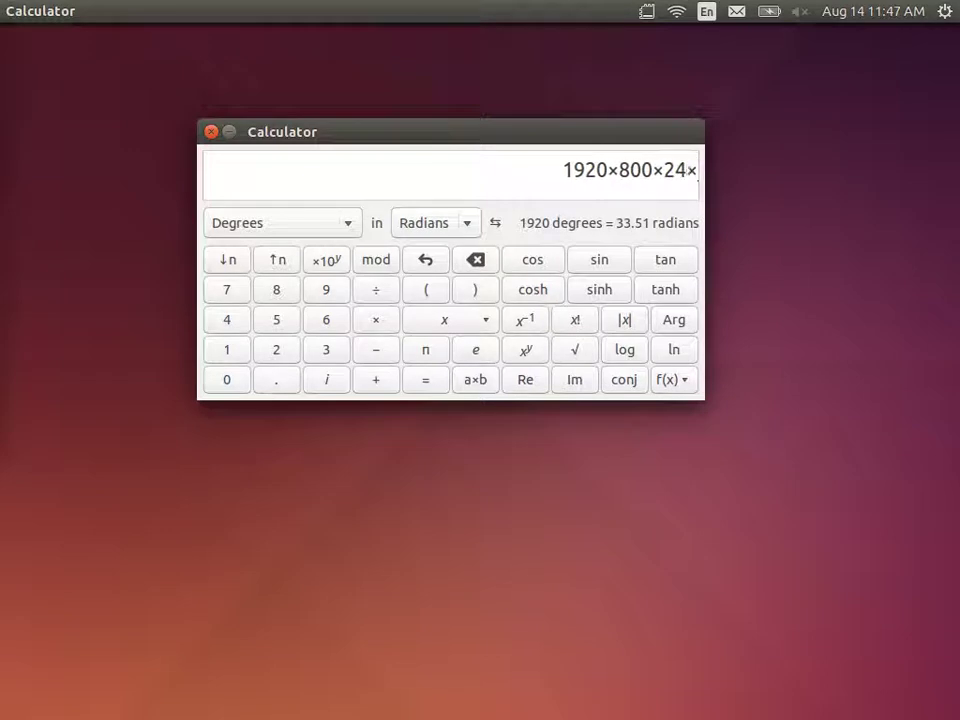
text(24)
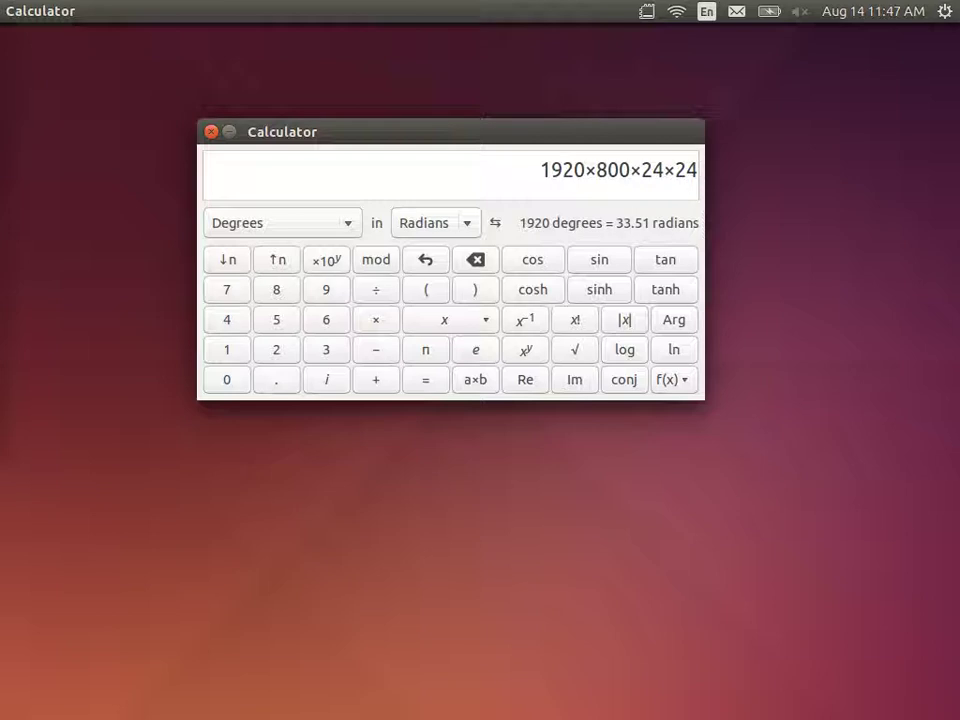
text(*)
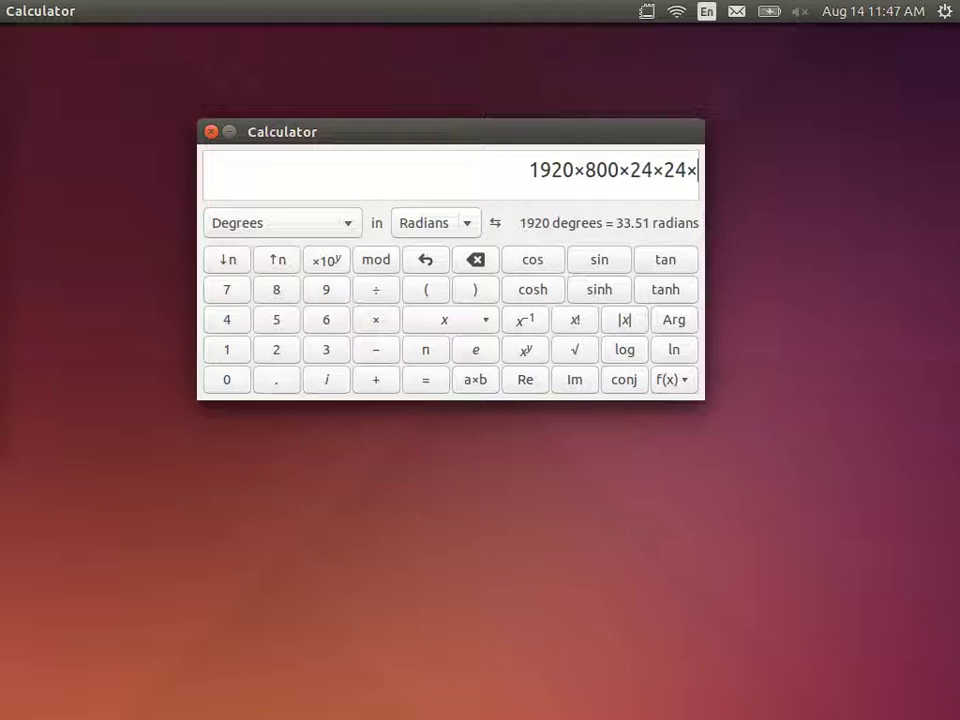
text(60)
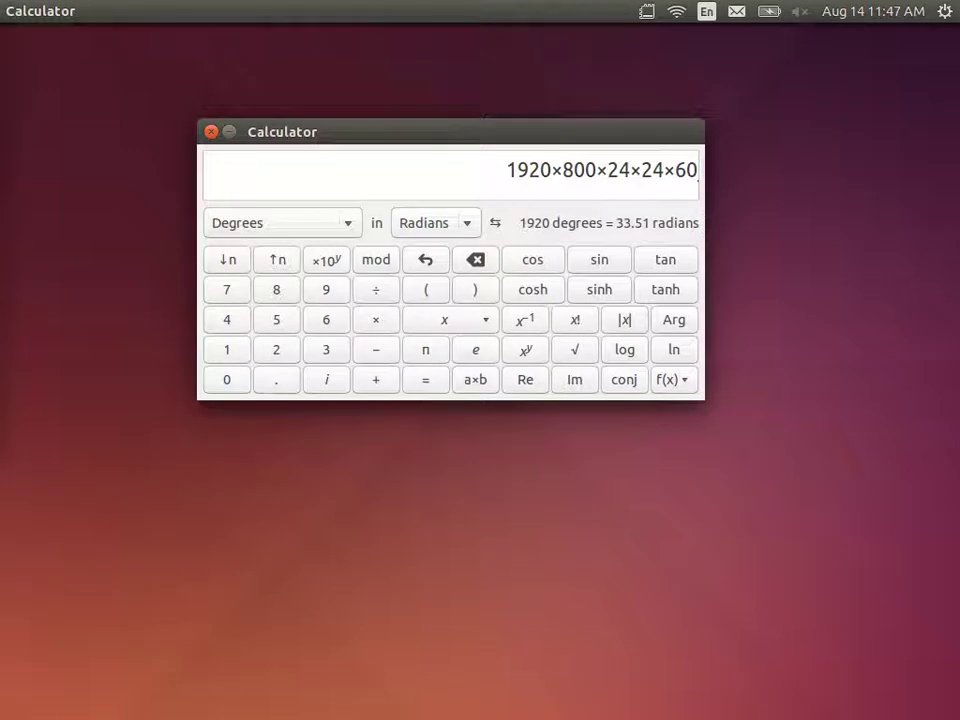
text(*)
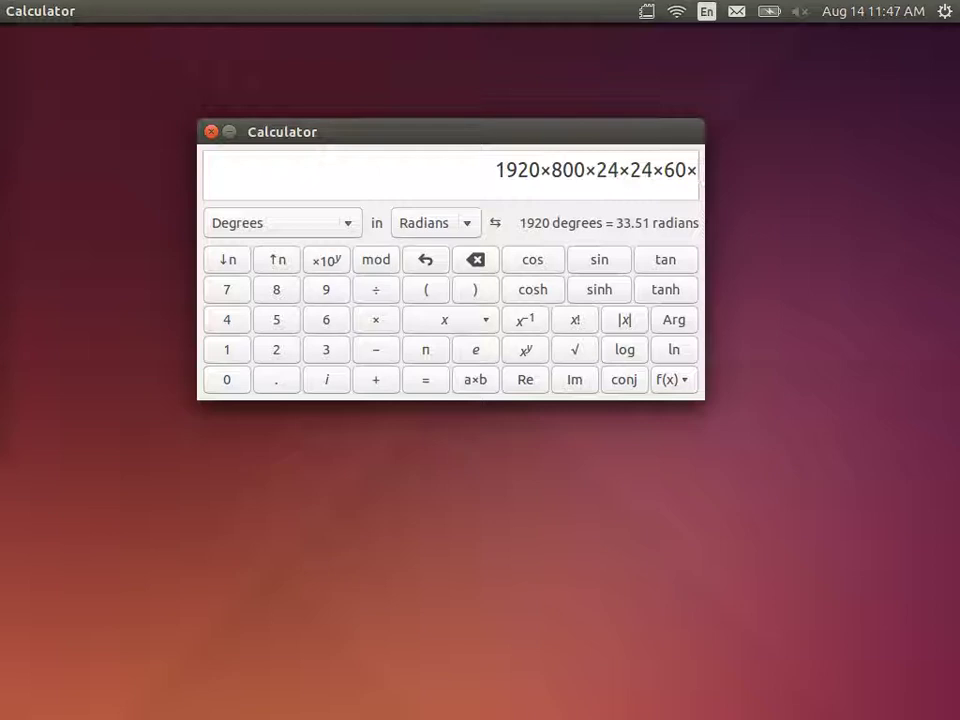
text(135)
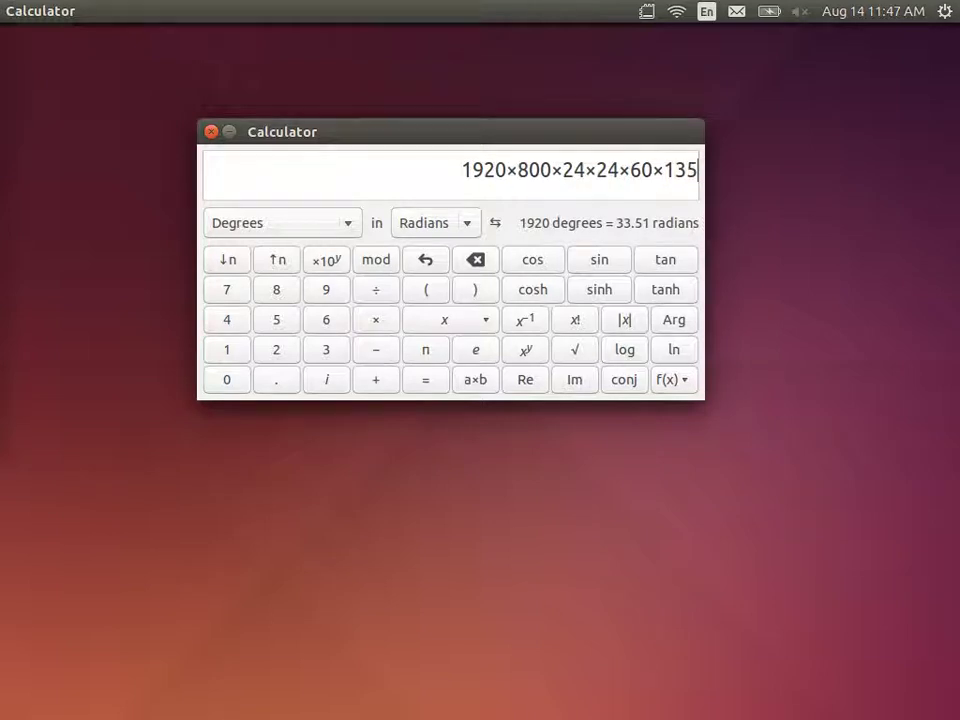
key(Return)
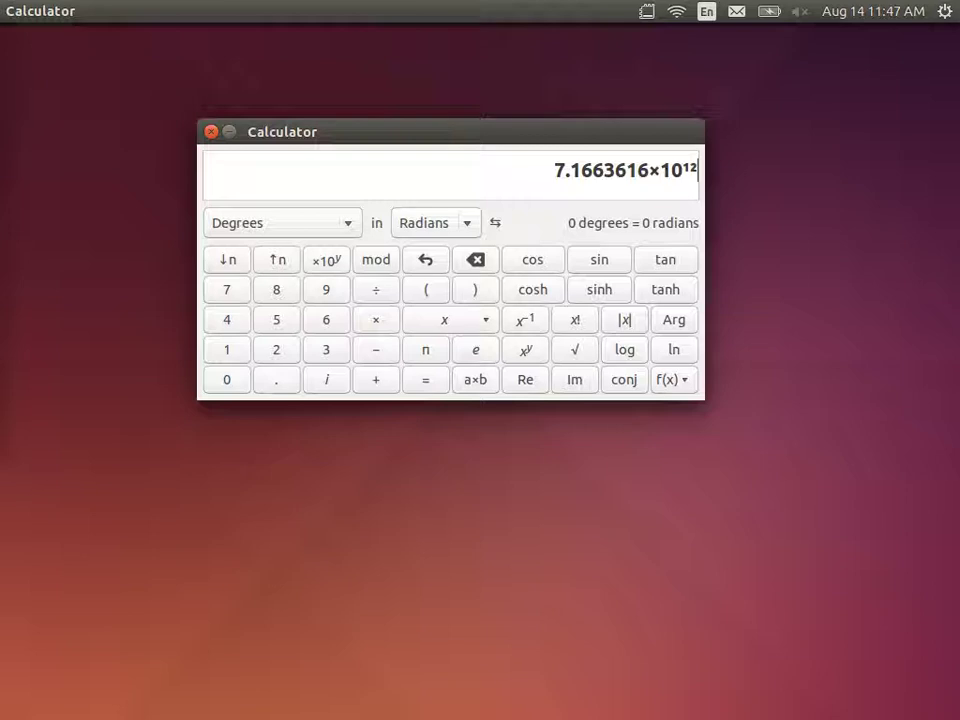
text(/)
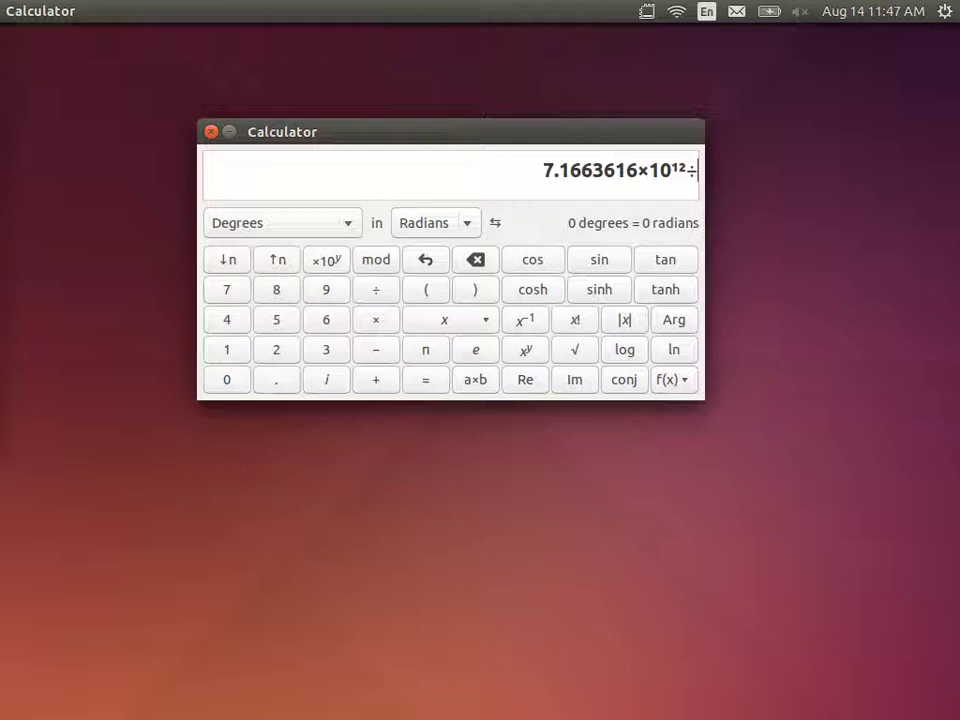
text(1)
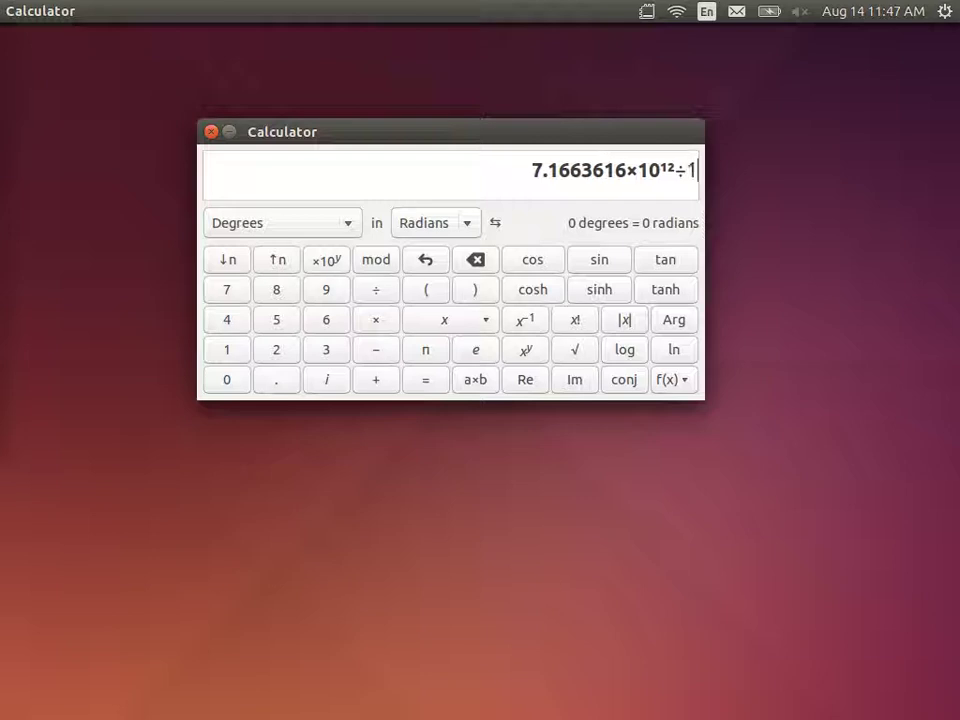
text(000)
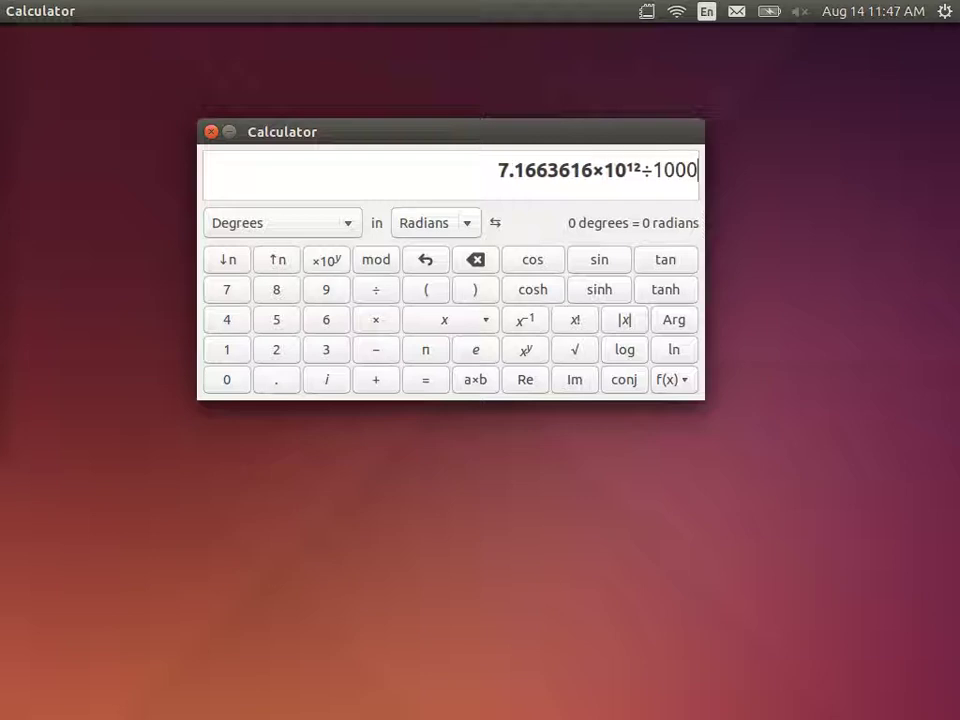
text(000)
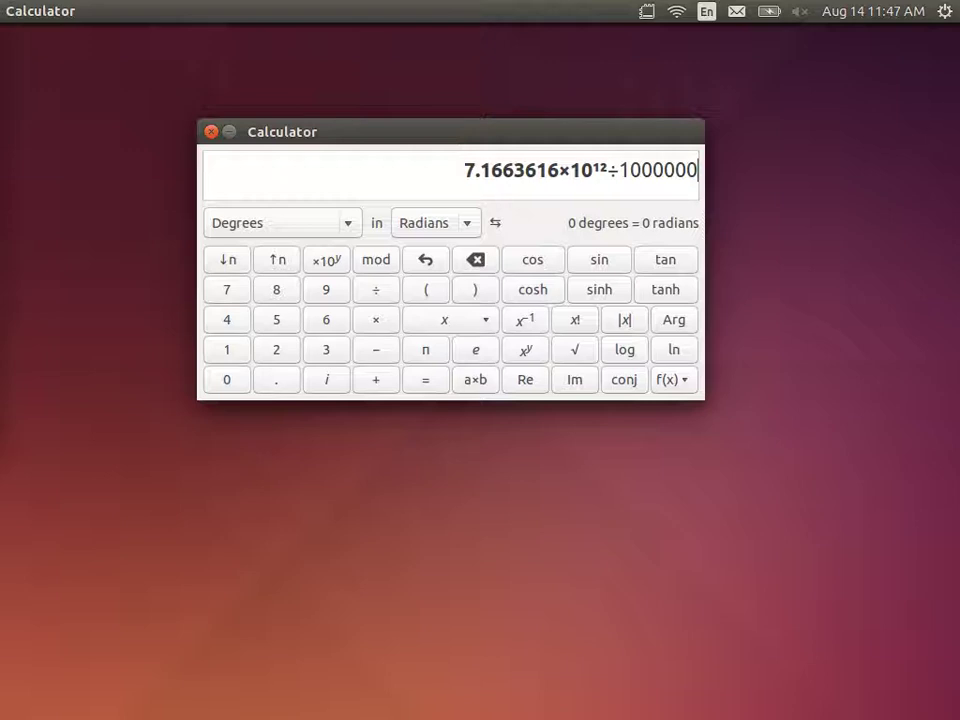
text(000)
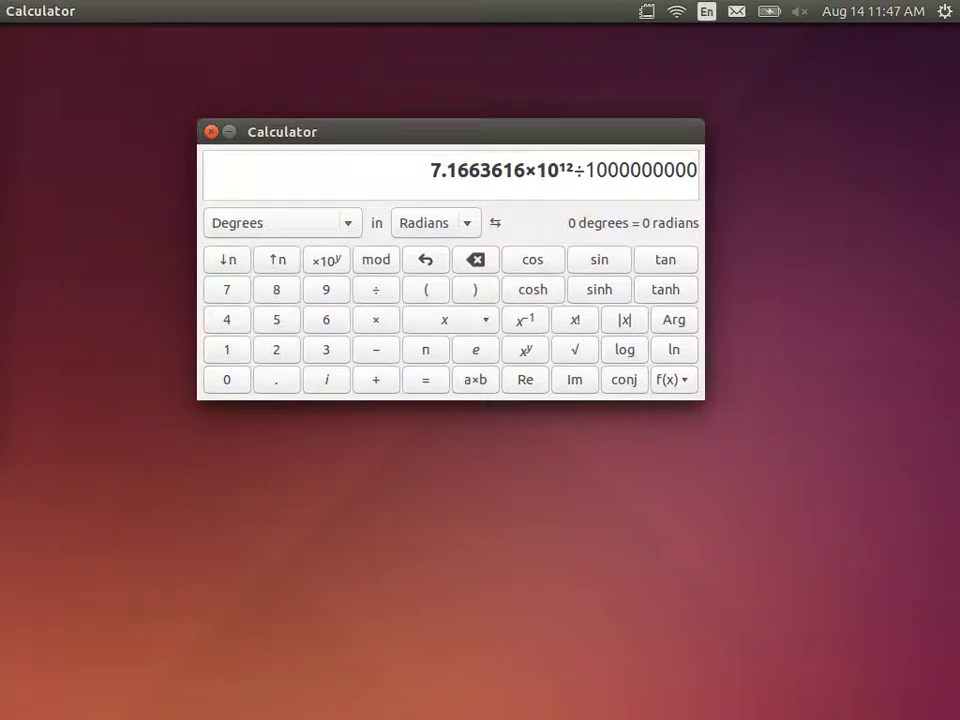
key(Return)
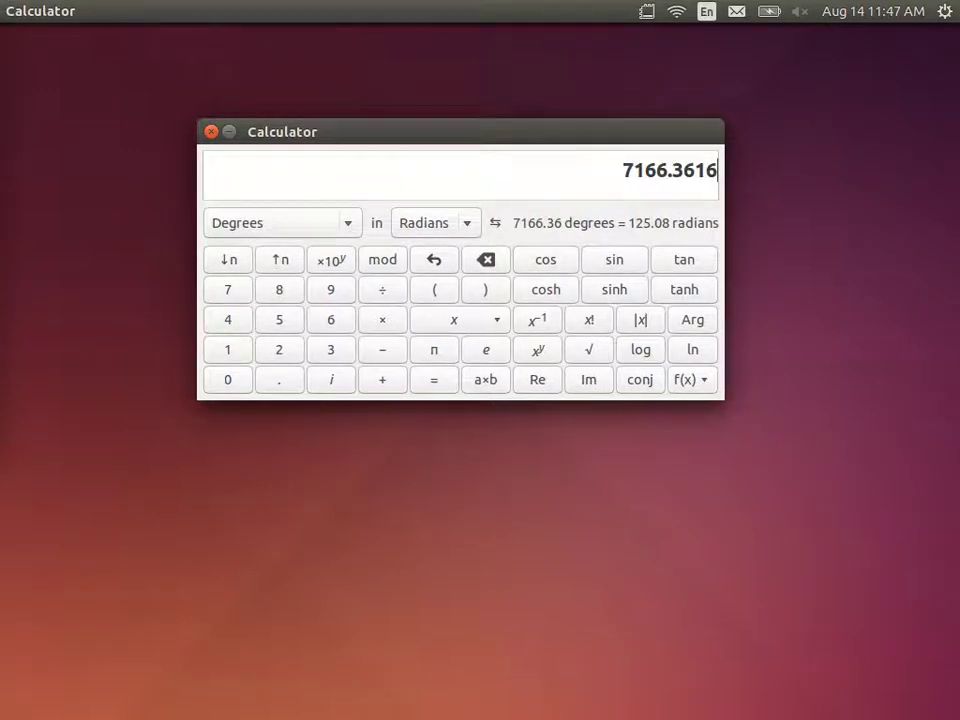
text(/8)
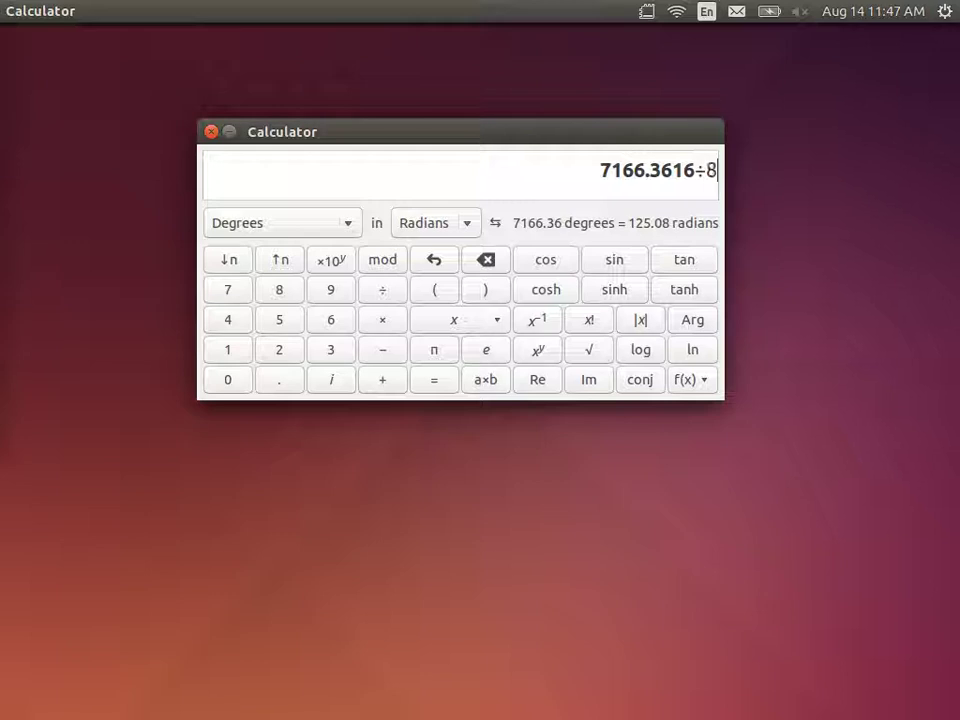
key(Return)
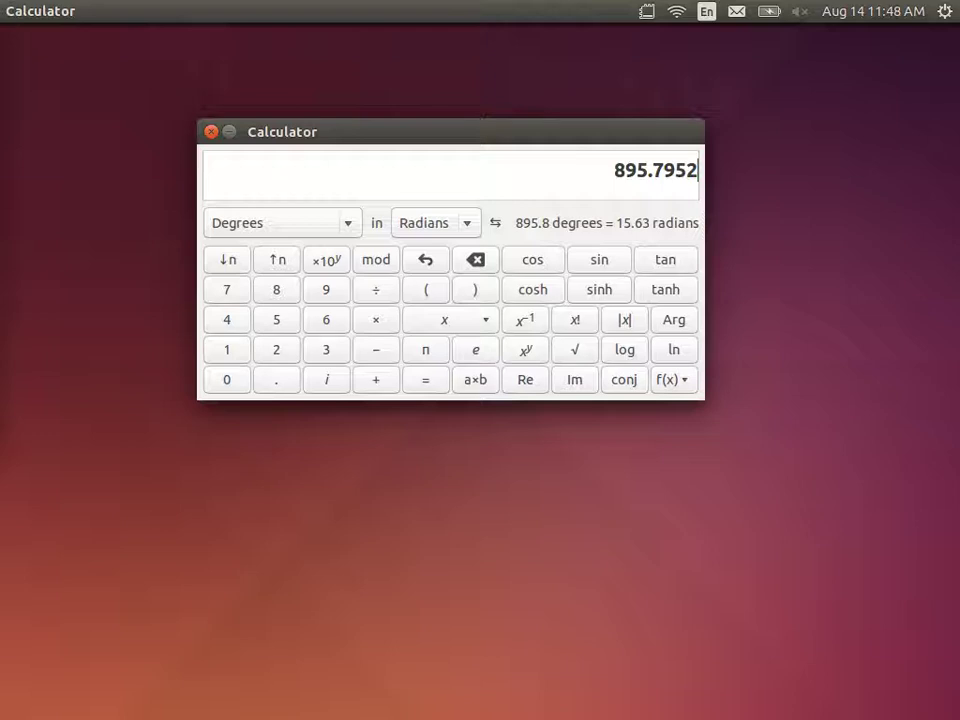
Step: Switch back to GIMP and handwrite "895 GB" in blue below the "2hr 15min" line
key(alt+Tab)
key(alt+Tab)
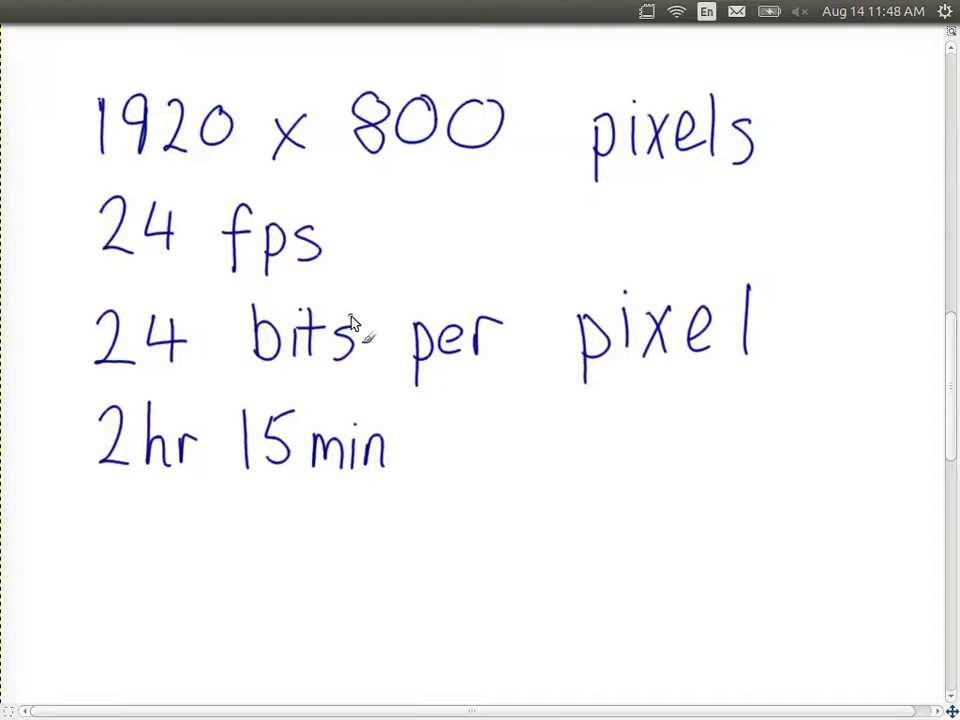
mouse_move(122, 530)
mouse_down()
mouse_move(109, 590)
mouse_move(124, 533)
mouse_move(184, 574)
mouse_move(237, 556)
mouse_up()
drag(306, 544, 313, 579)
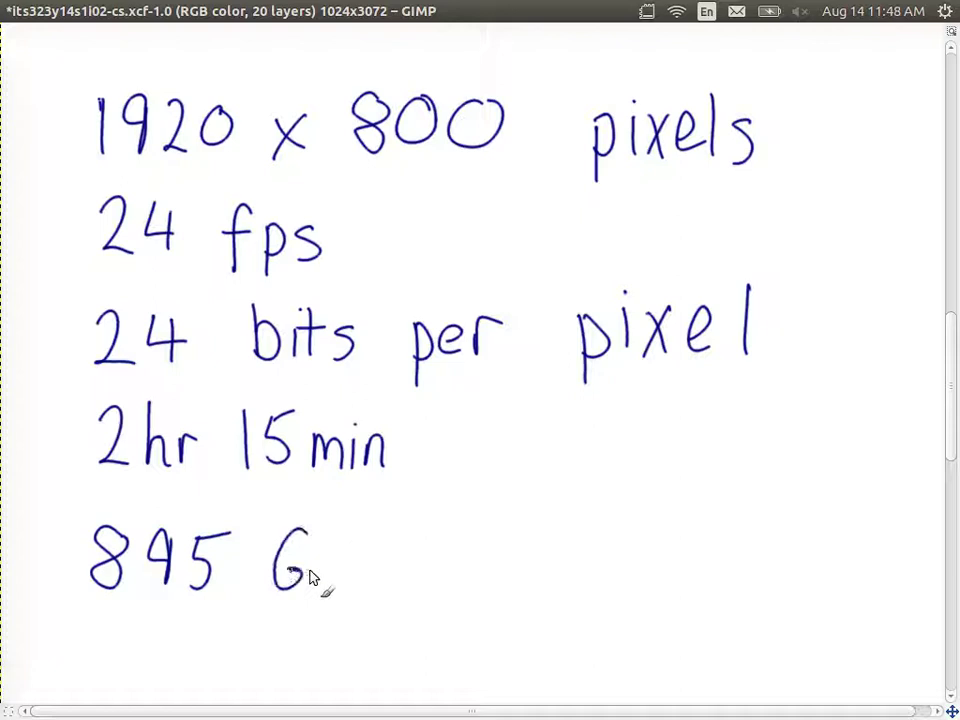
mouse_move(336, 538)
mouse_down()
mouse_move(334, 553)
mouse_move(363, 545)
mouse_move(364, 579)
mouse_up()
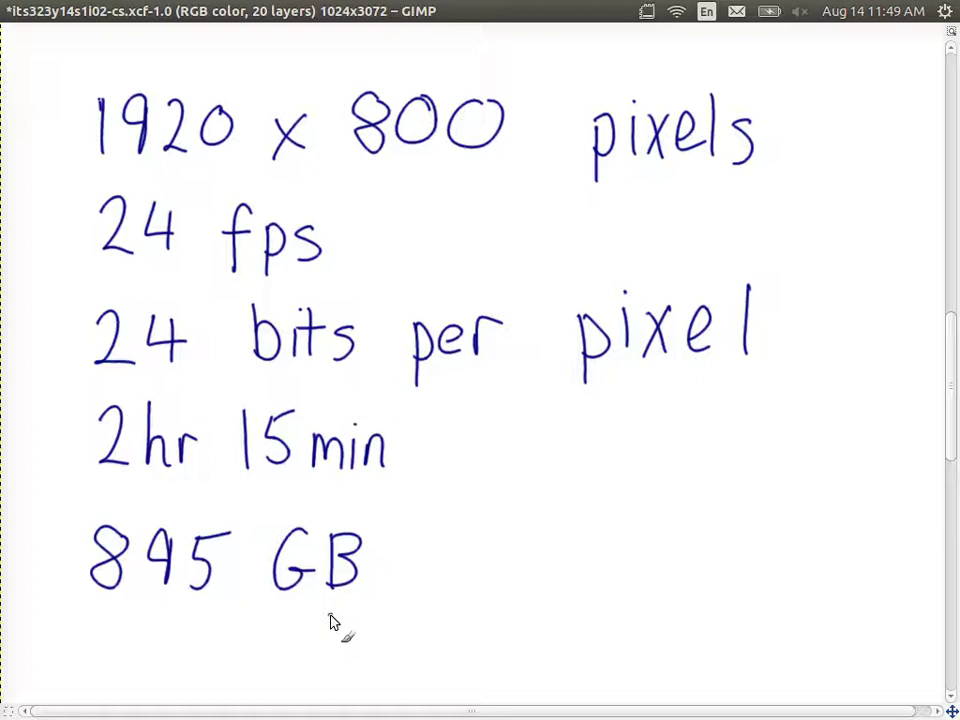
Step: Switch to the browser's torrent page, examine the file size and media details, and highlight the video bitrate value
key(alt+Tab)
key(alt+Tab)
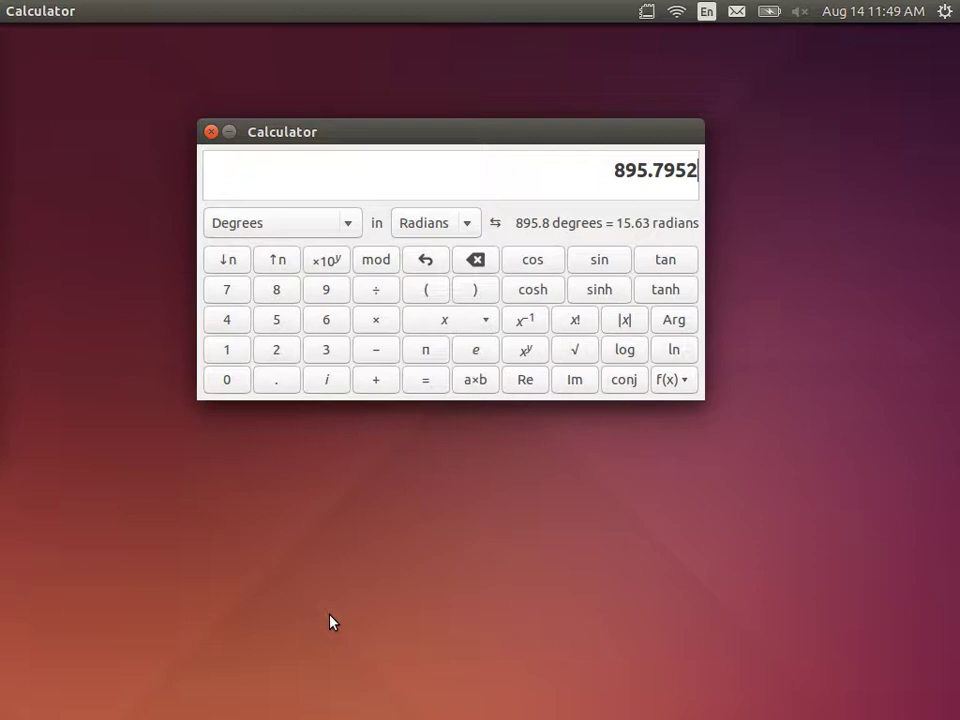
key(alt+Tab)
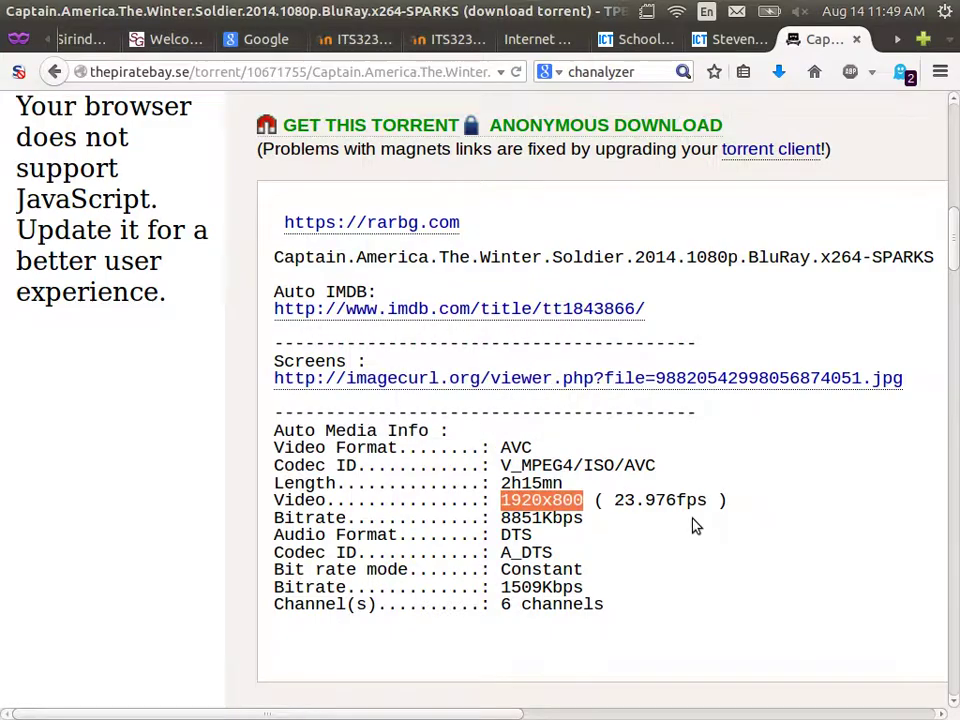
click(700, 530)
scroll(703, 532, up, 6)
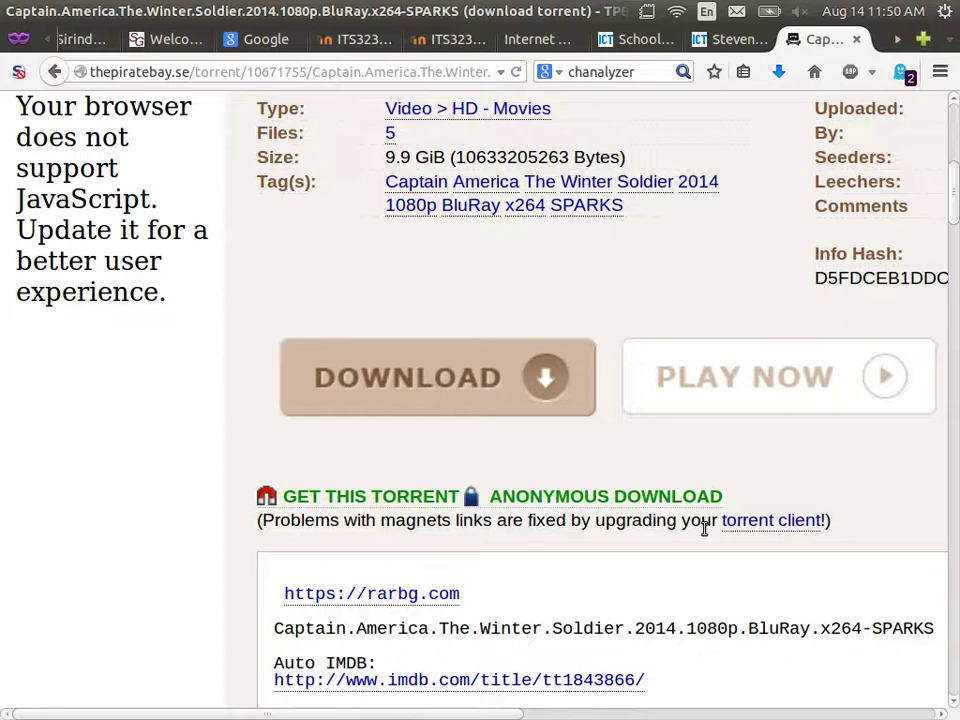
scroll(704, 530, down, 6)
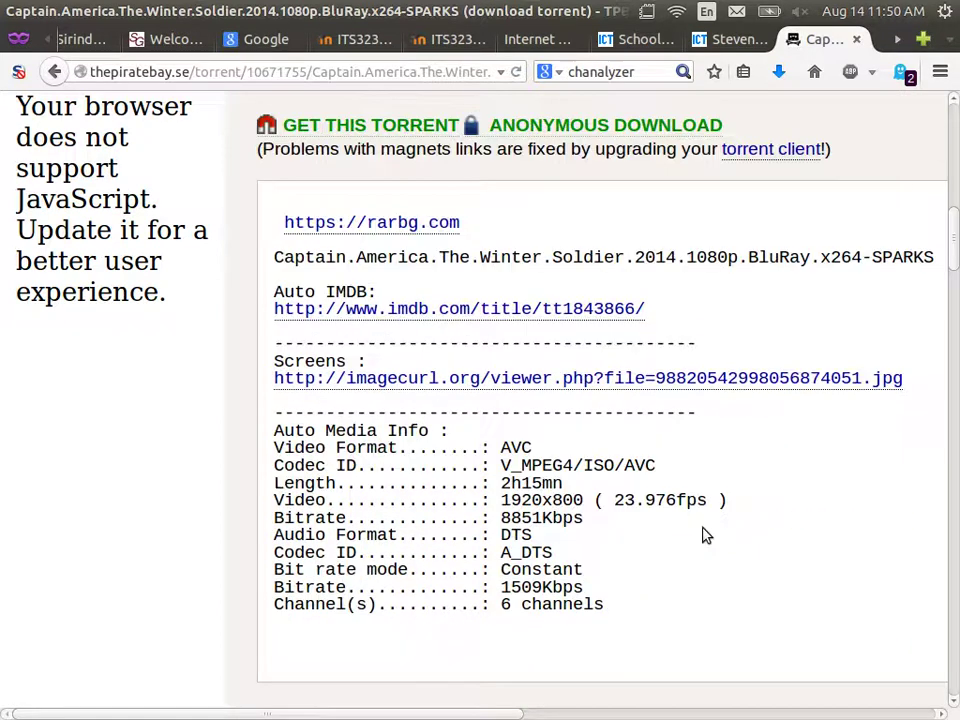
double_click(540, 520)
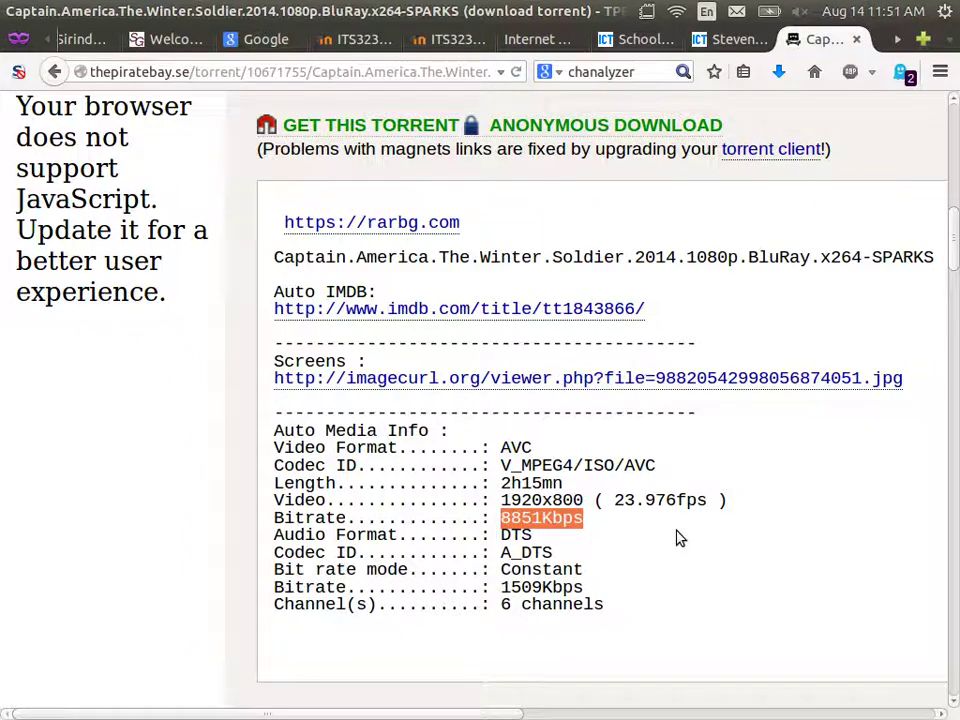
Step: Return to GIMP and handwrite "uncompressed video" in blue after "895 GB"
key(alt+Tab)
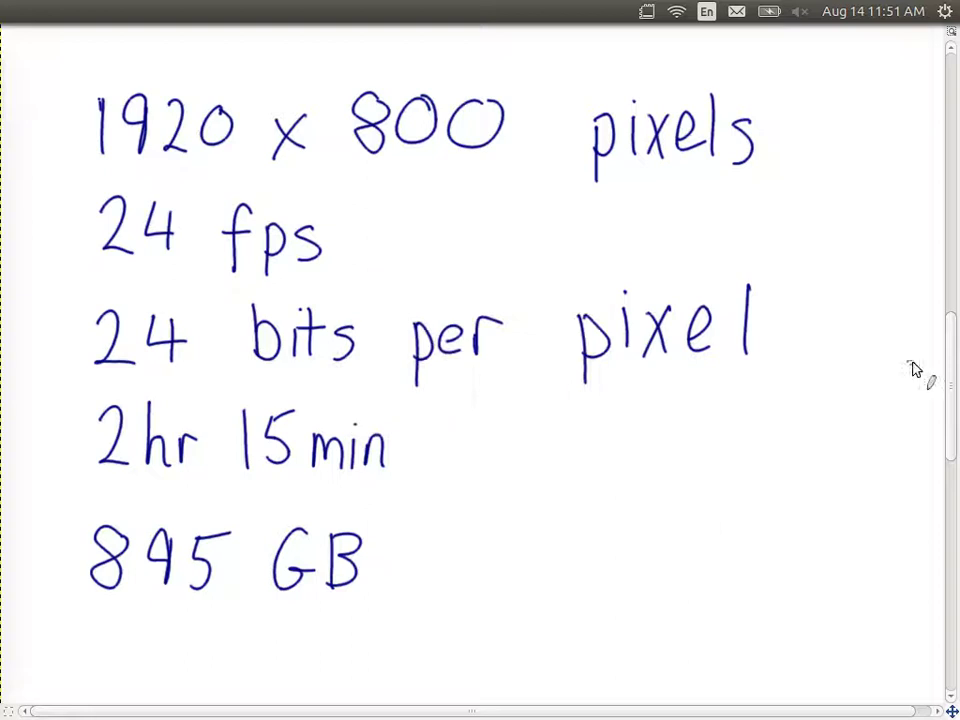
drag(950, 375, 950, 445)
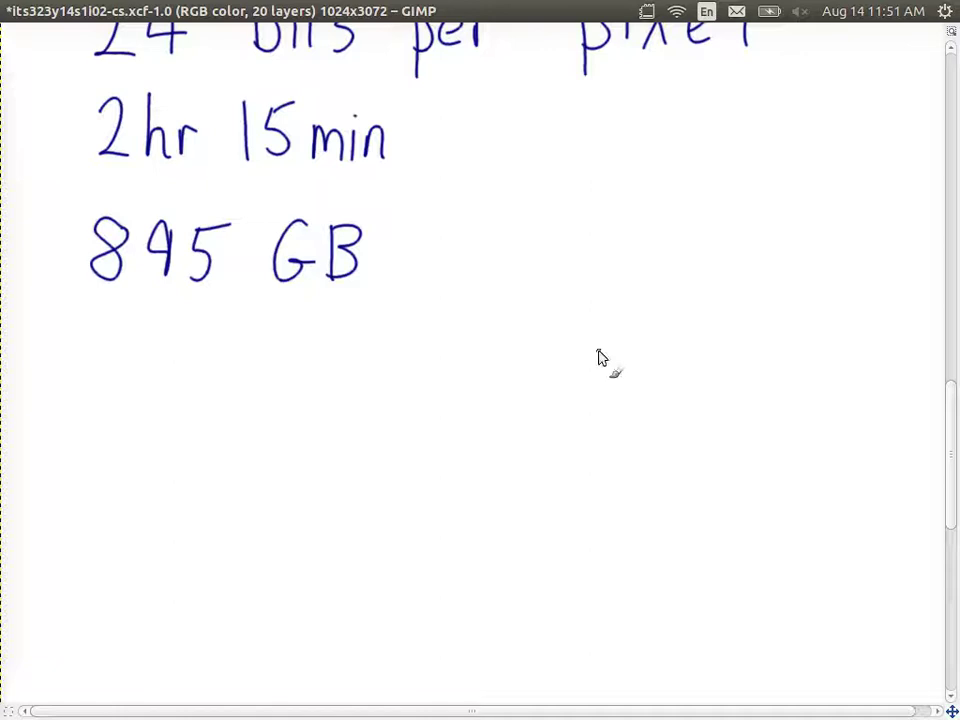
mouse_move(427, 243)
mouse_down()
mouse_move(447, 244)
mouse_move(472, 281)
mouse_up()
mouse_move(498, 250)
mouse_down()
mouse_move(499, 276)
mouse_move(522, 259)
mouse_move(558, 282)
mouse_move(615, 261)
mouse_move(666, 268)
mouse_move(688, 254)
mouse_move(690, 274)
mouse_move(729, 257)
mouse_move(730, 276)
mouse_up()
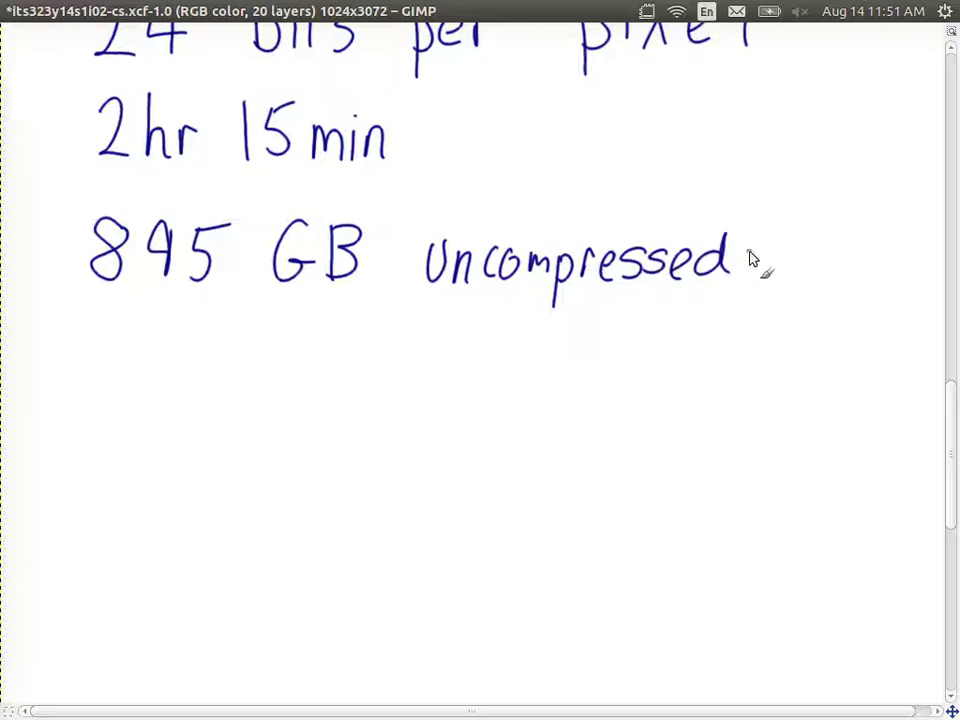
mouse_move(792, 241)
mouse_down()
mouse_move(812, 240)
mouse_move(822, 278)
mouse_move(840, 276)
mouse_up()
click(823, 236)
mouse_move(850, 232)
mouse_down()
mouse_move(852, 277)
mouse_move(872, 272)
mouse_move(888, 246)
mouse_up()
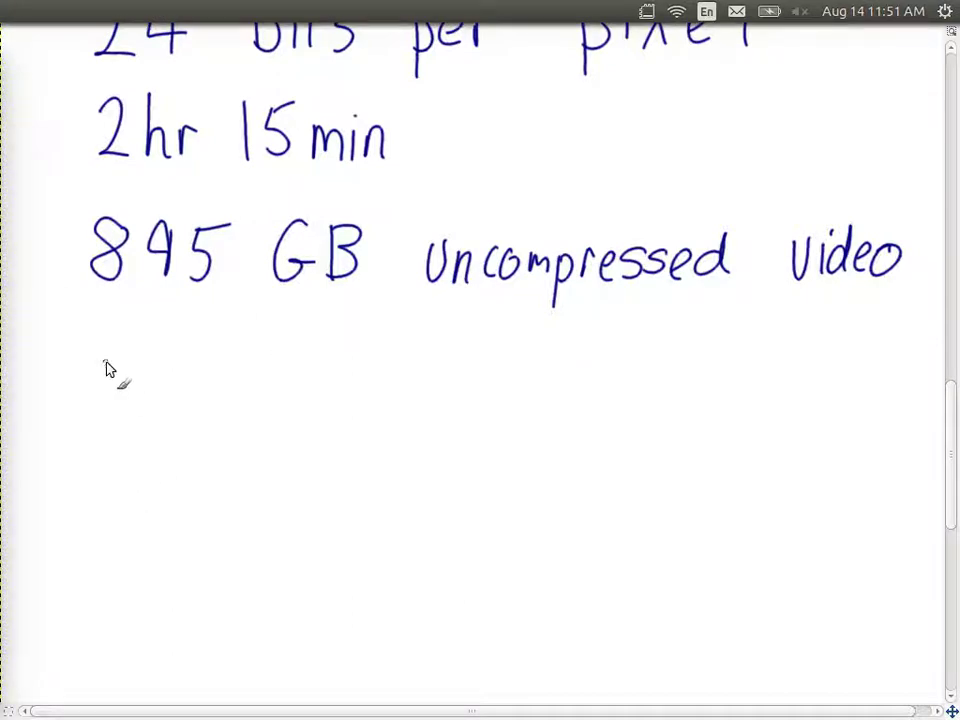
Step: Handwrite the heading "compression:" in dark red below the uncompressed video line
mouse_move(112, 352)
mouse_down()
mouse_move(113, 393)
mouse_move(134, 358)
mouse_move(160, 368)
mouse_move(184, 396)
mouse_move(242, 369)
mouse_move(306, 364)
mouse_move(298, 392)
mouse_move(319, 364)
mouse_move(364, 375)
mouse_move(377, 390)
mouse_up()
click(395, 358)
click(395, 371)
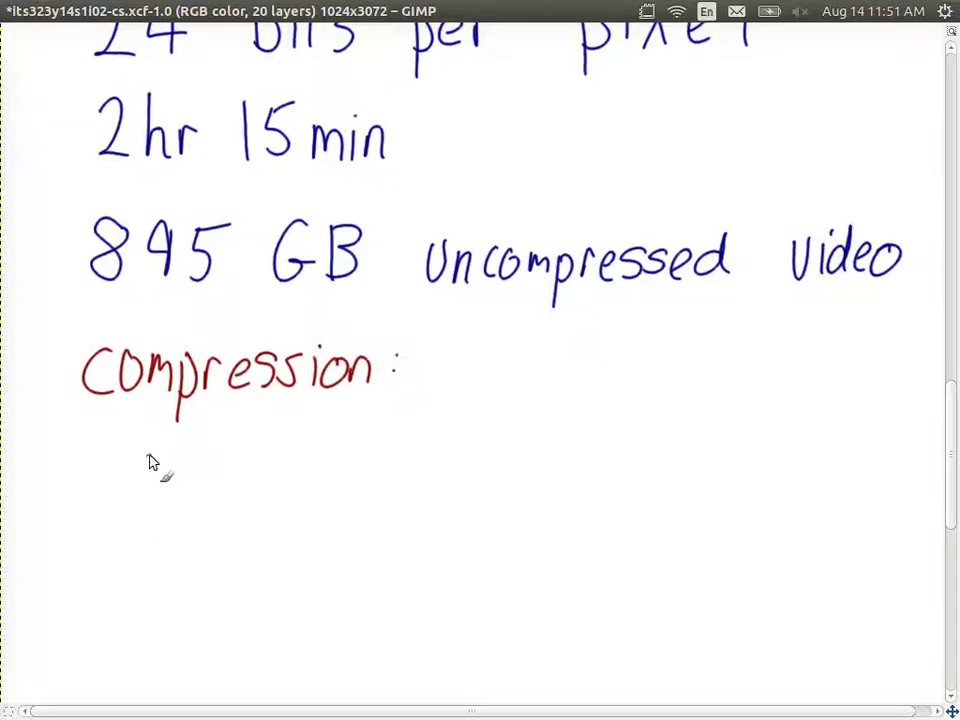
Step: Handwrite "video 8851 kb/s" in dark red, indented under the compression heading
mouse_move(150, 462)
mouse_down()
mouse_move(176, 463)
mouse_move(231, 493)
mouse_move(266, 490)
mouse_move(283, 470)
mouse_up()
mouse_move(408, 428)
mouse_down()
mouse_move(411, 441)
mouse_move(410, 427)
mouse_up()
mouse_move(438, 430)
mouse_down()
mouse_move(447, 461)
mouse_move(456, 444)
mouse_move(484, 454)
mouse_move(487, 445)
mouse_move(519, 484)
mouse_up()
drag(578, 452, 578, 487)
mouse_move(582, 462)
mouse_down()
mouse_move(618, 450)
mouse_move(611, 486)
mouse_up()
drag(628, 420, 634, 476)
drag(681, 416, 656, 496)
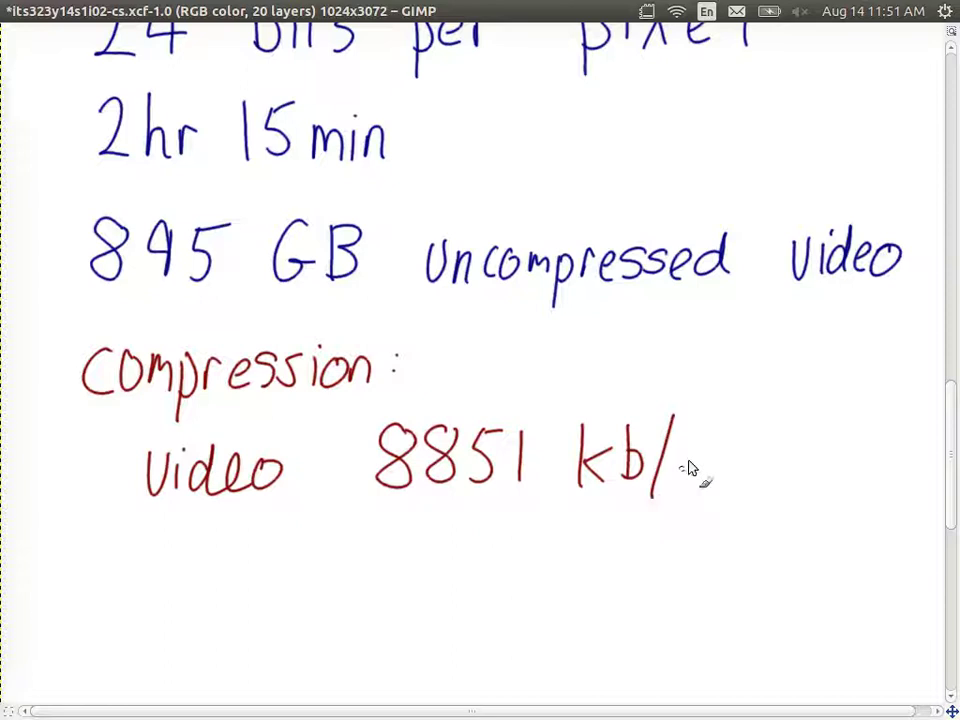
drag(697, 447, 684, 480)
Step: Handwrite "audio 1509 kb/s" in dark red beneath the video bitrate line
mouse_move(158, 552)
mouse_down()
mouse_move(162, 586)
mouse_move(183, 560)
mouse_move(214, 586)
mouse_up()
mouse_move(252, 555)
mouse_down()
mouse_move(248, 586)
mouse_move(285, 574)
mouse_up()
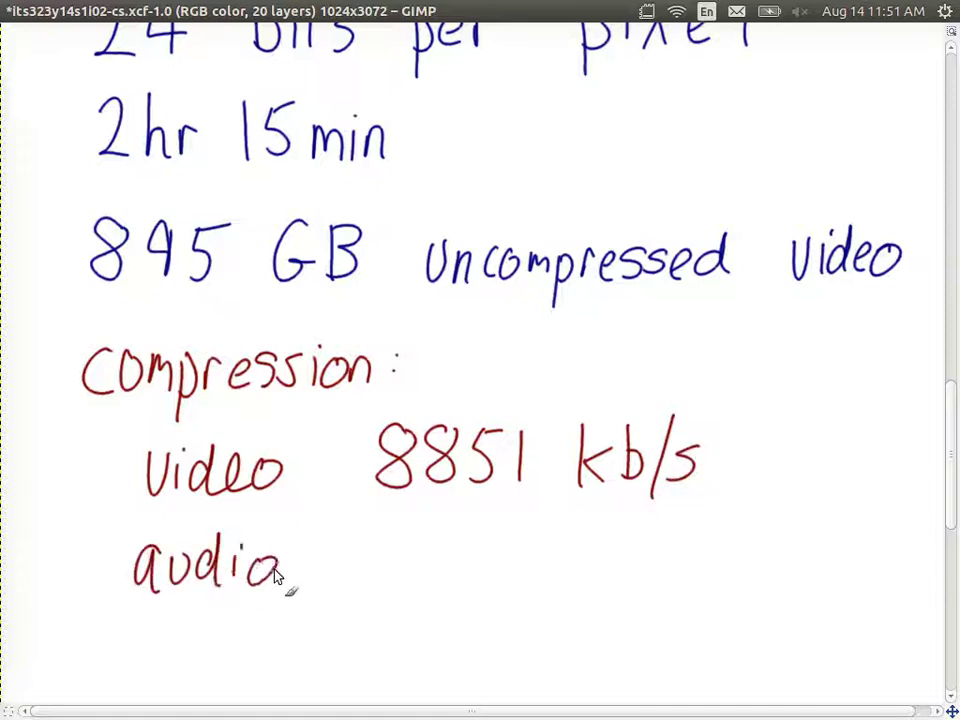
drag(390, 536, 390, 589)
mouse_move(420, 540)
mouse_down()
mouse_move(418, 583)
mouse_move(452, 536)
mouse_move(514, 561)
mouse_move(515, 582)
mouse_up()
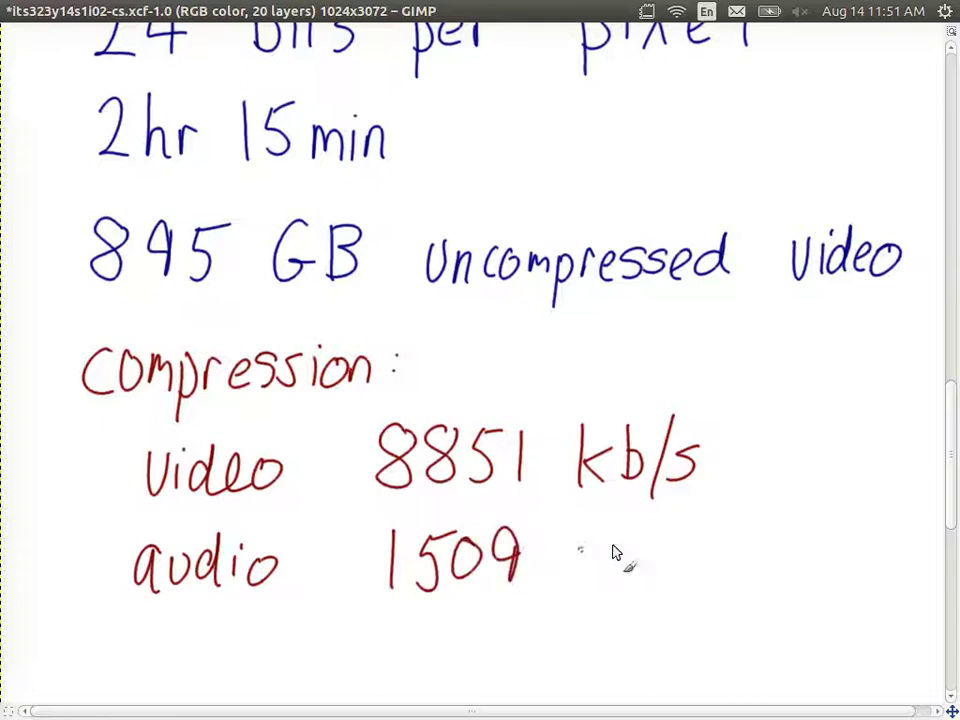
drag(592, 526, 592, 573)
mouse_move(621, 528)
mouse_down()
mouse_move(602, 560)
mouse_move(616, 572)
mouse_up()
drag(620, 528, 653, 583)
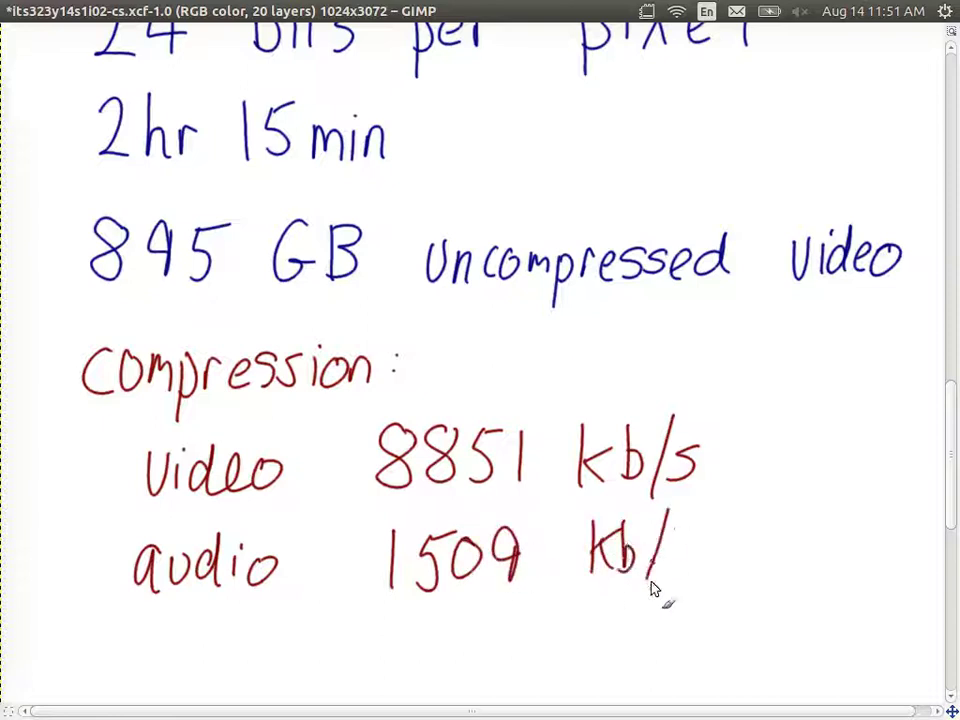
drag(688, 548, 680, 576)
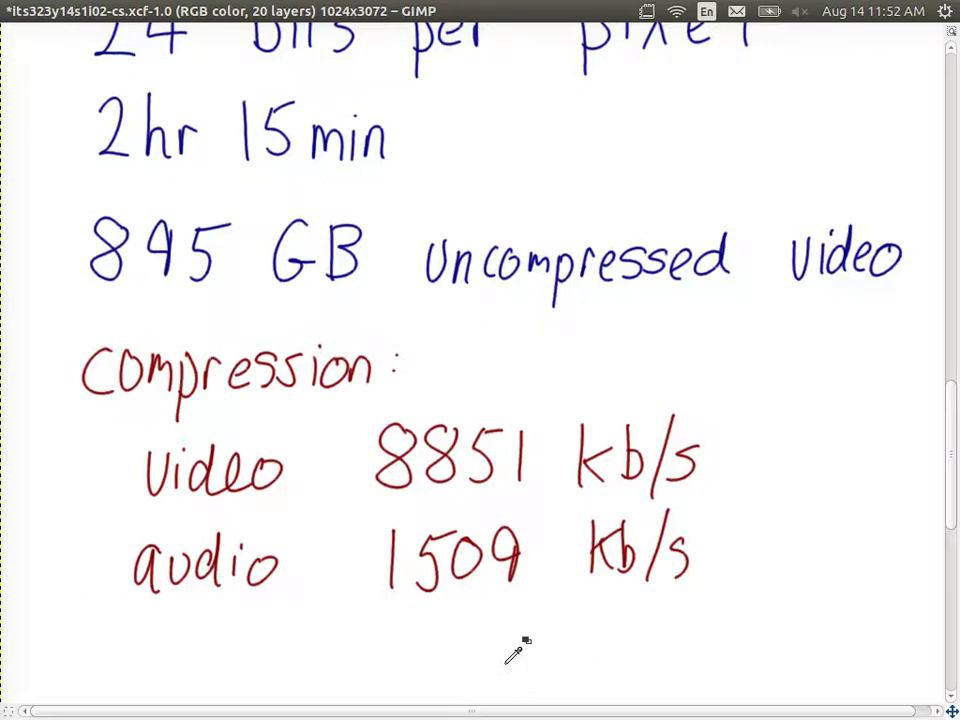
Step: Switch to the Calculator, clear the old entry and calculate 8851×60×135 for the compressed video's total kilobits
key(ctrl+alt+Down)
key(BackSpace)
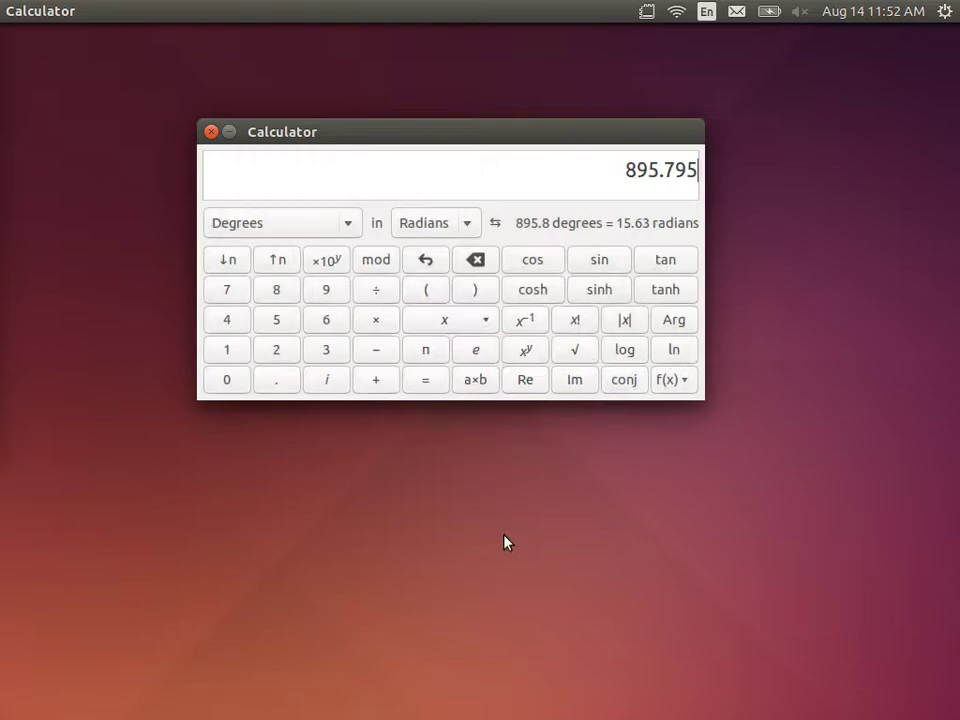
key(BackSpace)
key(BackSpace)
key(BackSpace)
key(BackSpace)
key(BackSpace)
key(BackSpace)
key(BackSpace)
text(8)
key(BackSpace)
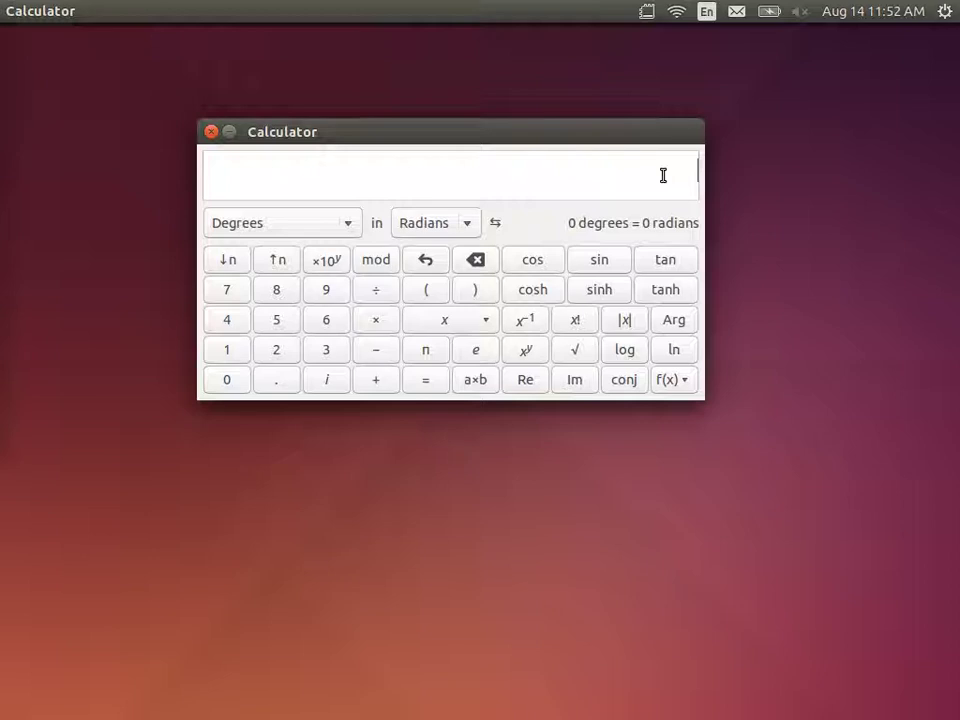
text(885)
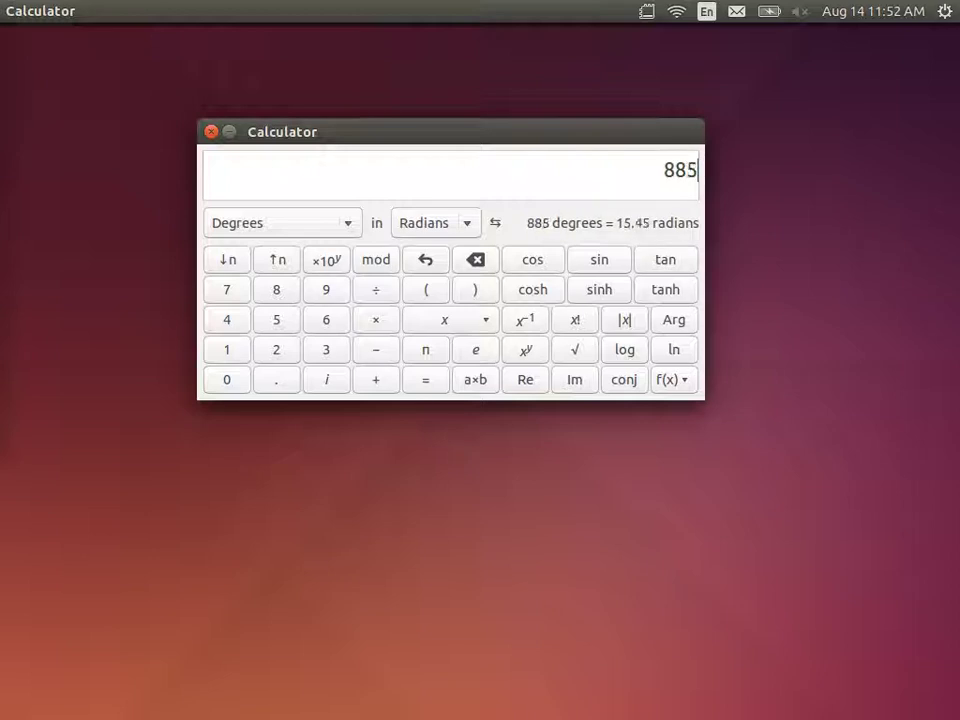
text(1*)
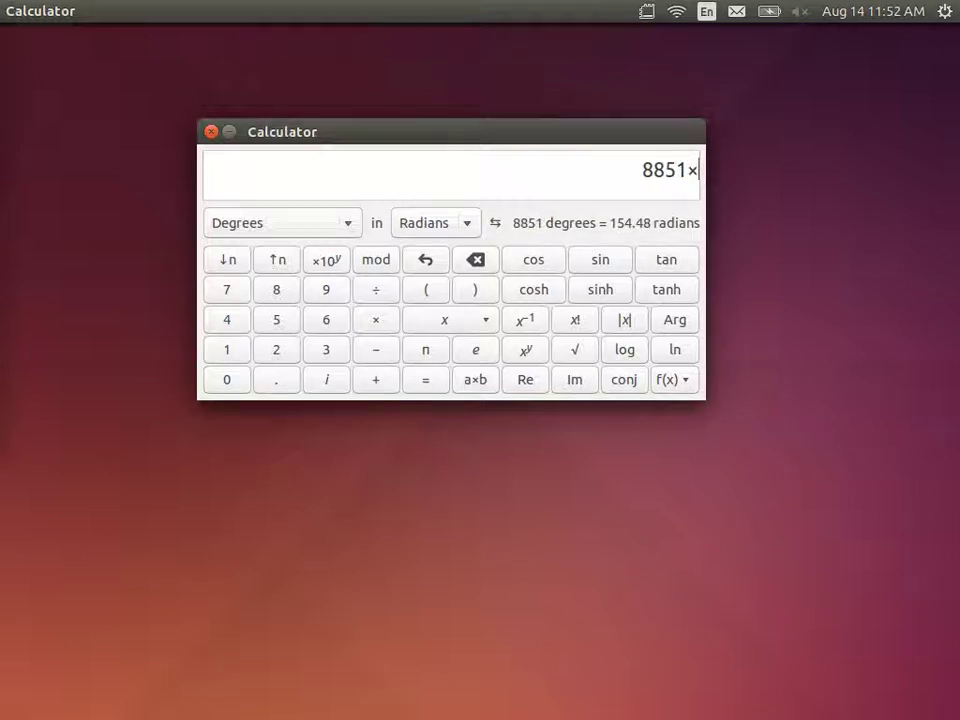
text(60)
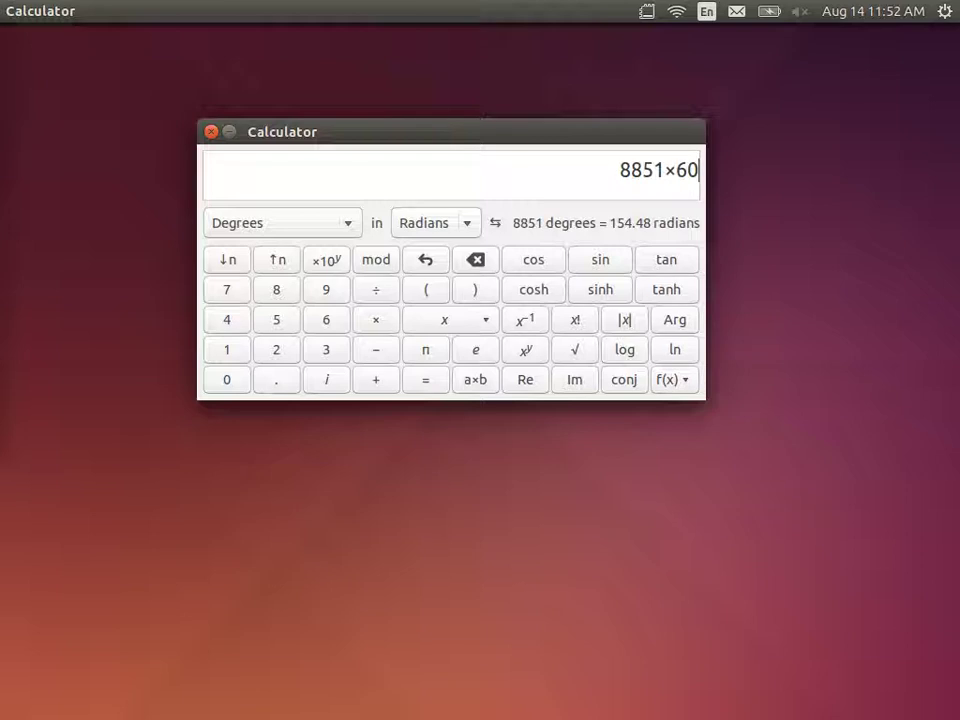
text(*13)
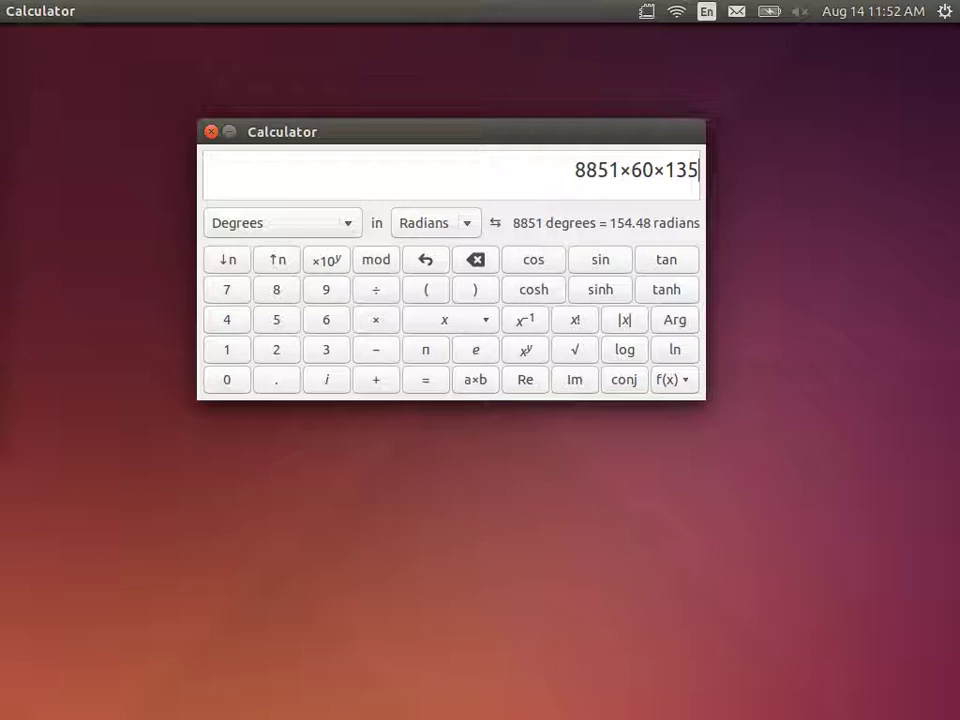
key(Return)
Step: Convert the video total to gigabytes by dividing it by 1000, by 1000 again, and by 8
text(/)
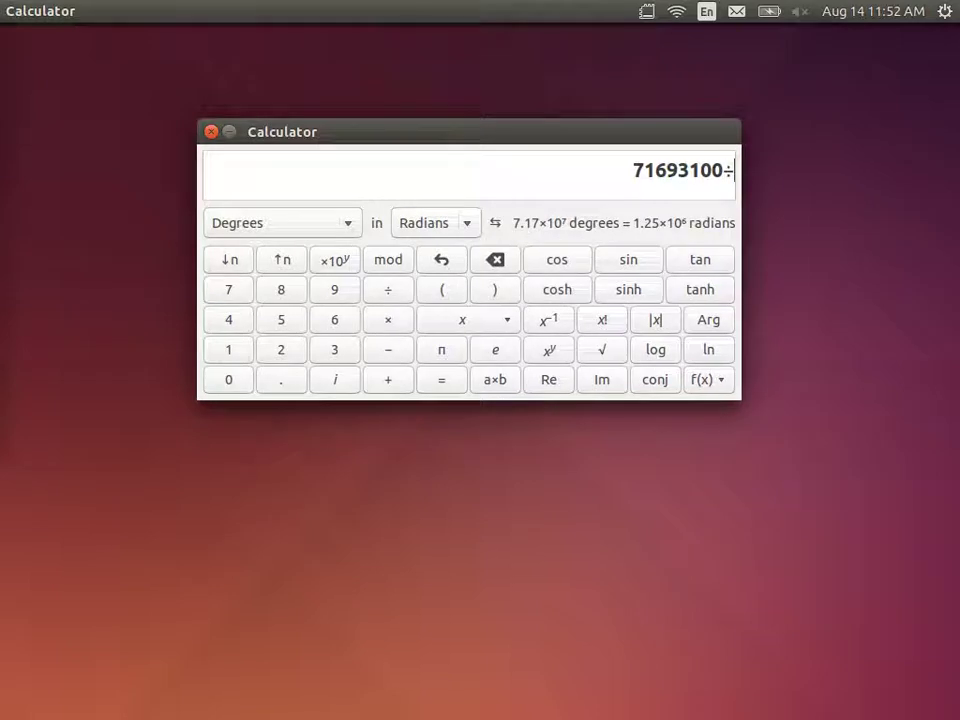
text(1000)
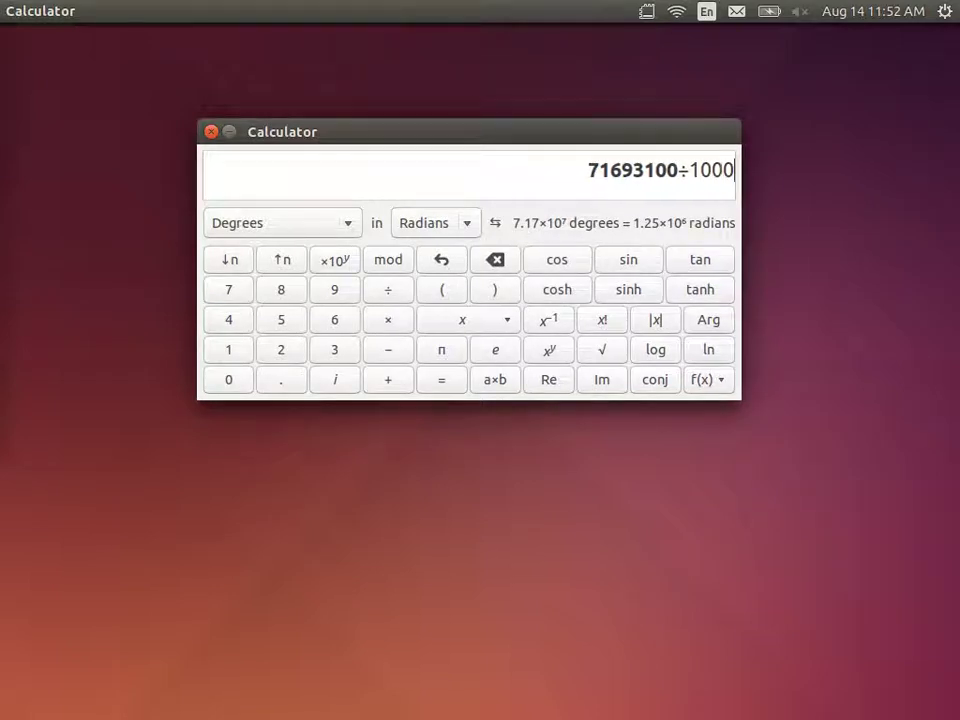
key(Return)
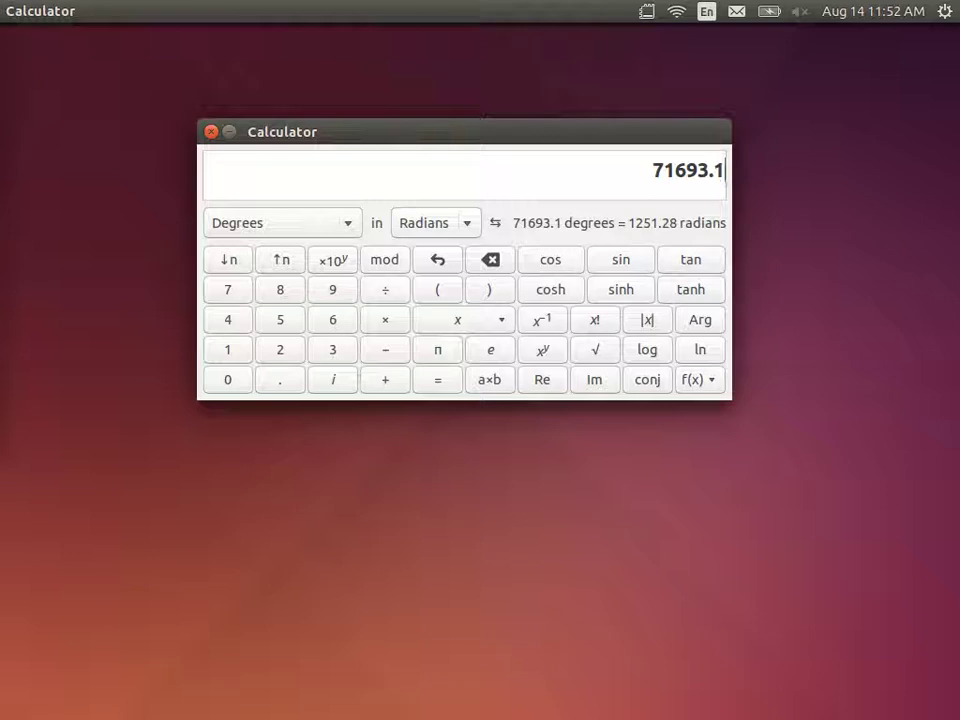
text(/1000)
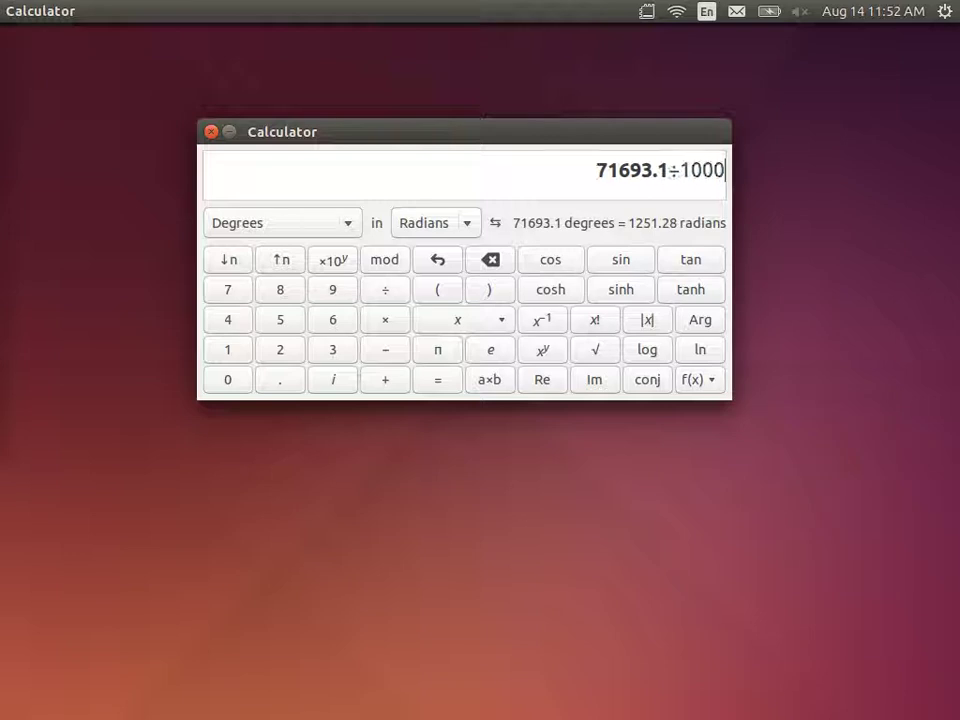
key(Return)
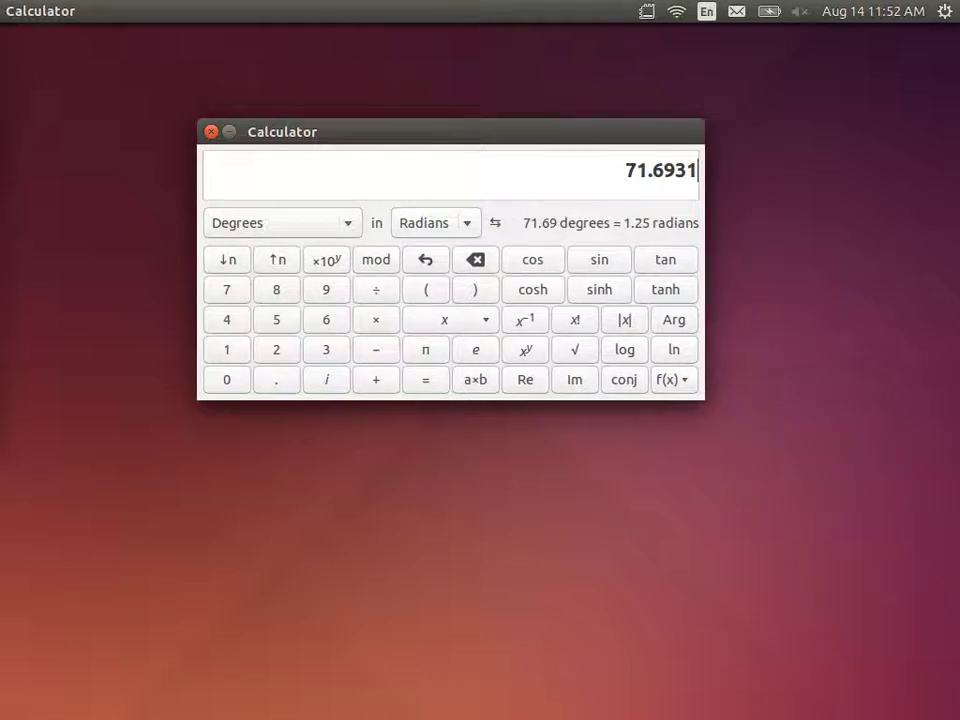
text(/8)
key(Return)
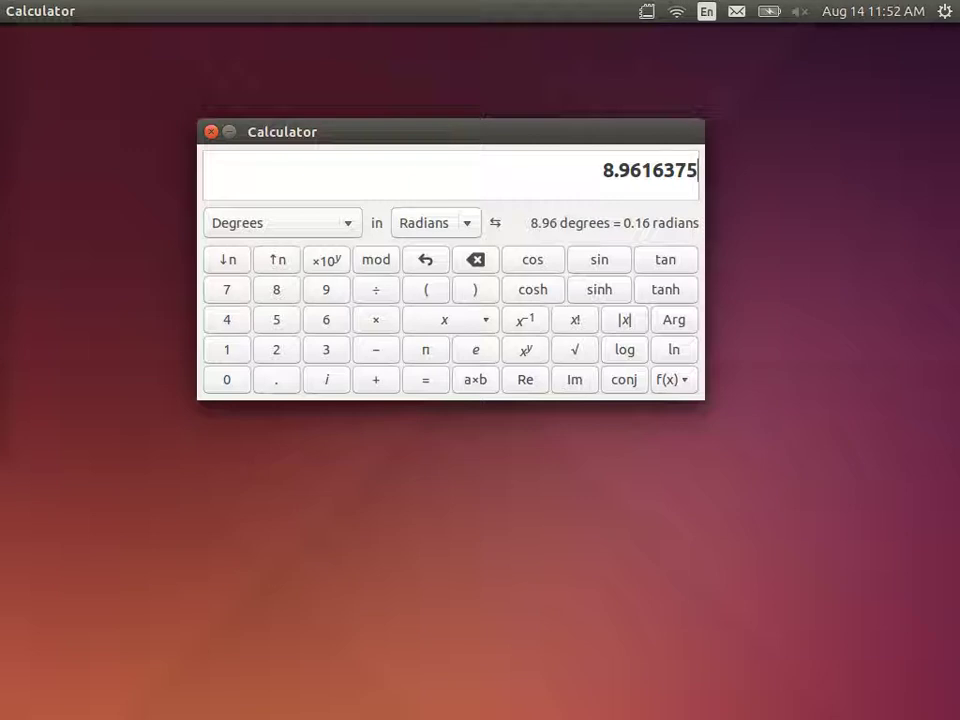
Step: Clear the video result and calculate 1509×60×135 for the compressed audio's total kilobits
key(BackSpace)
key(BackSpace)
key(BackSpace)
key(BackSpace)
key(BackSpace)
key(BackSpace)
key(BackSpace)
key(BackSpace)
key(BackSpace)
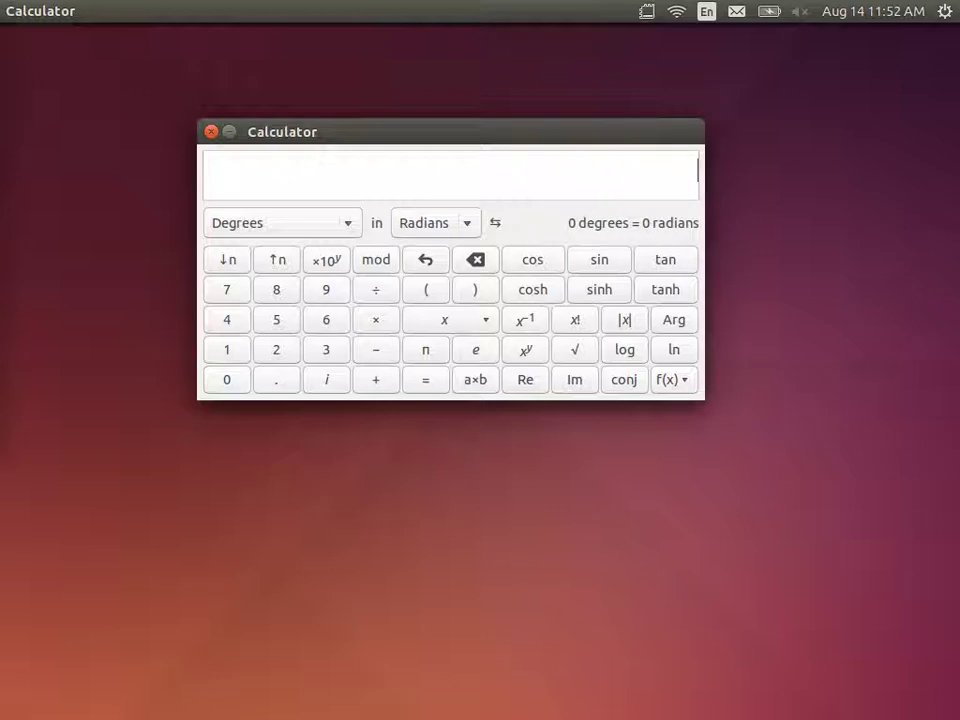
text(1509)
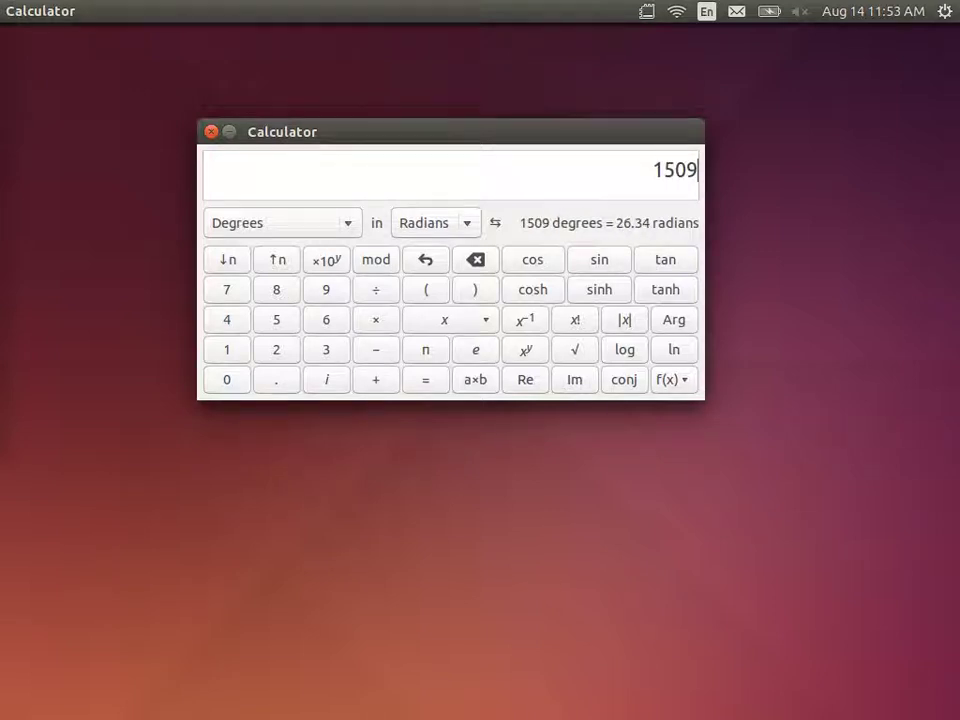
text(*)
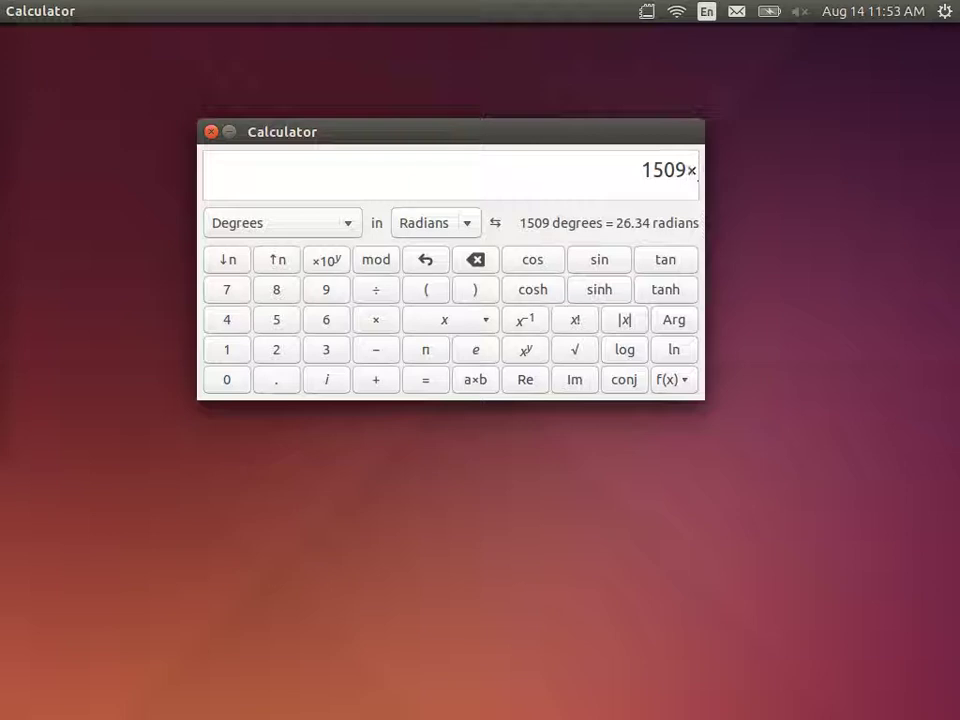
text(60)
text(*135)
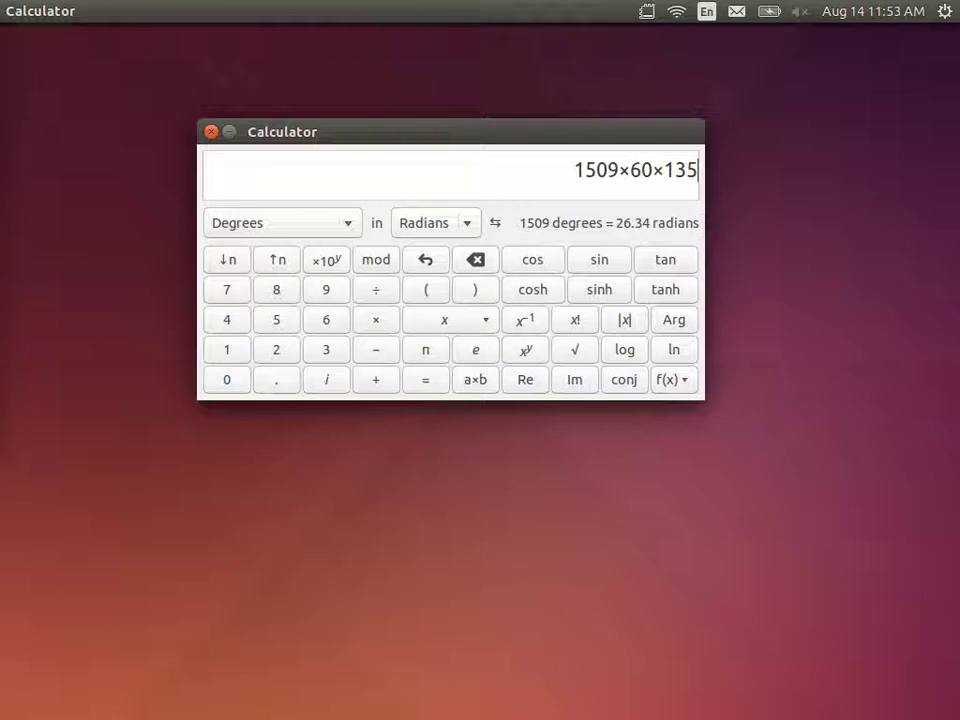
key(Return)
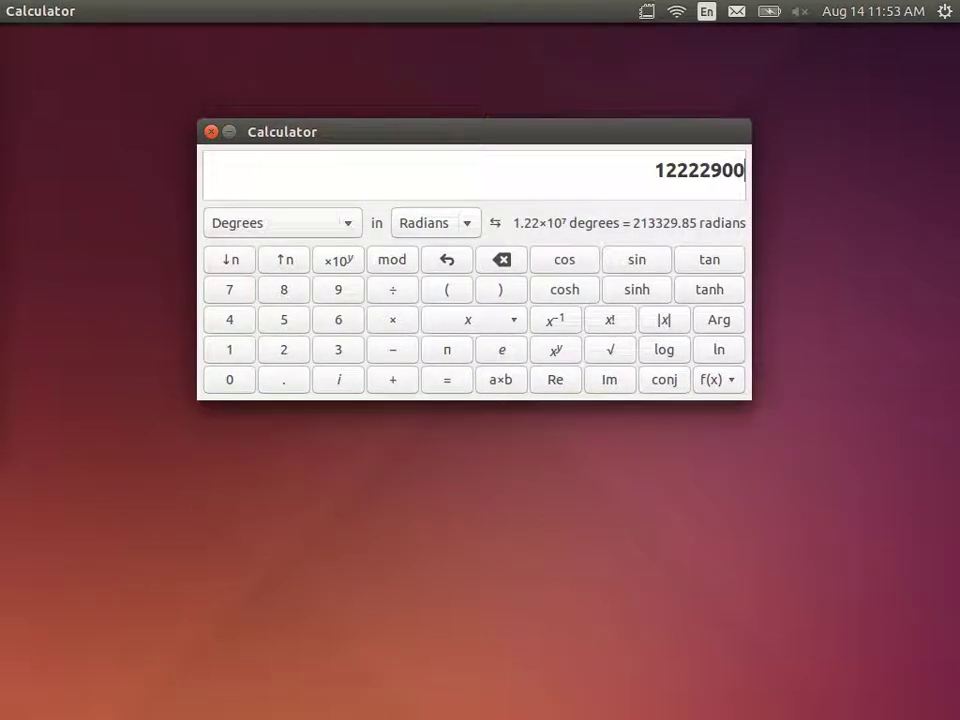
Step: Convert the audio total to gigabytes by dividing it by 1000, by 1000 again, and by 8
text(/1000)
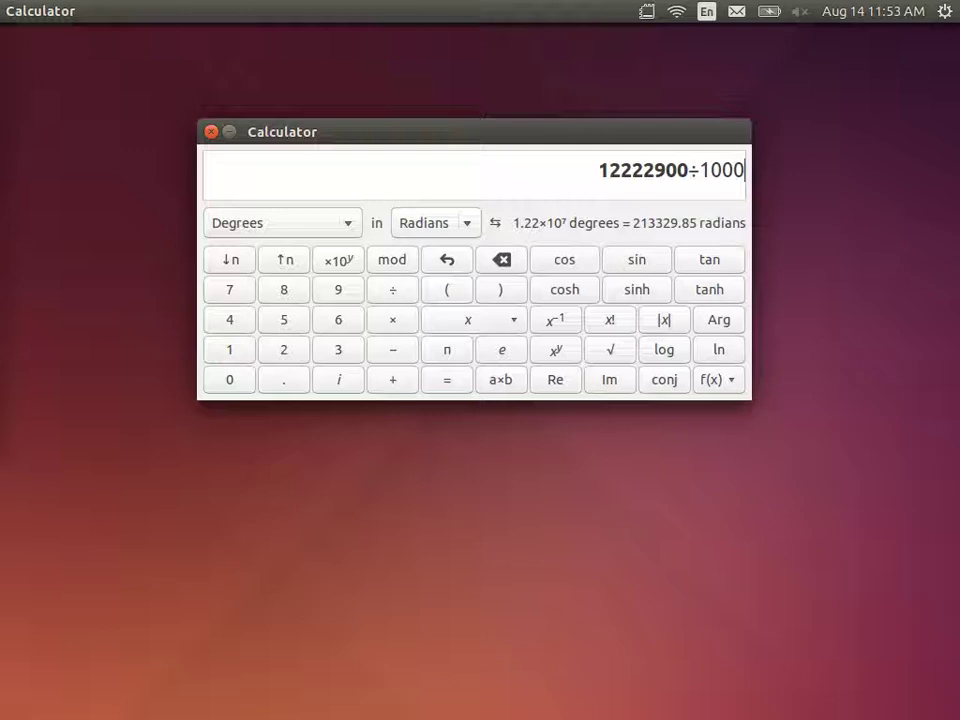
key(Return)
text(/)
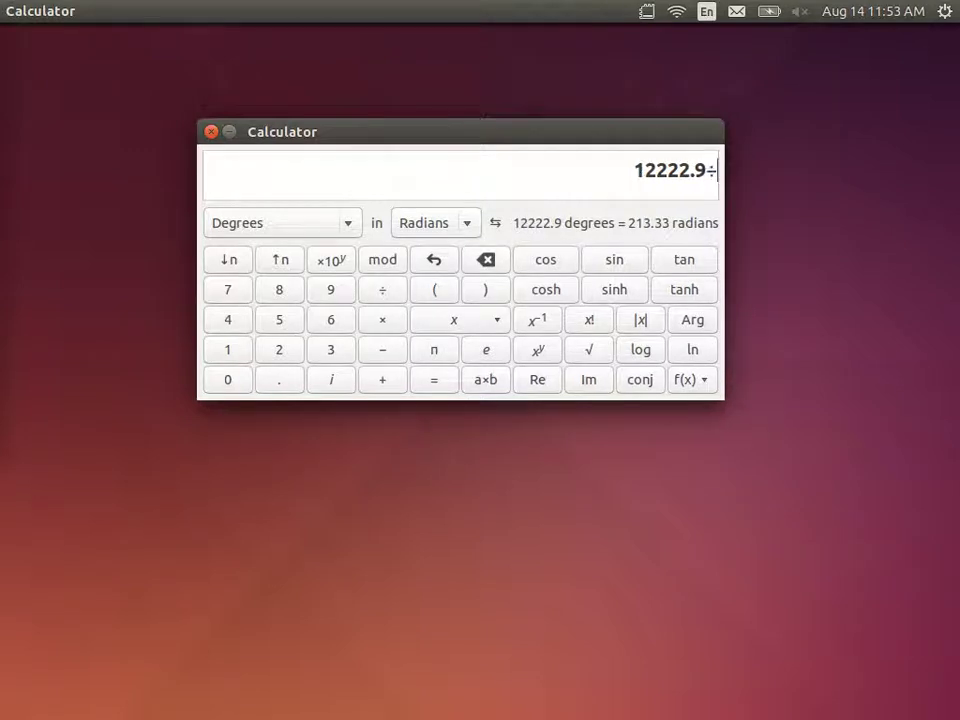
text(1000)
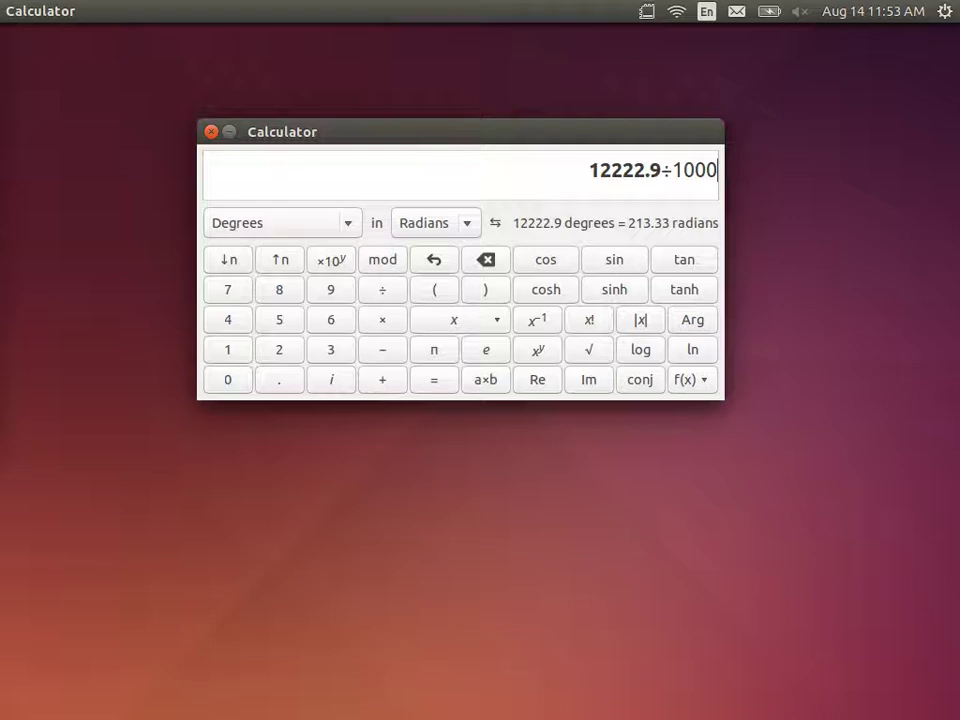
key(Return)
text(/)
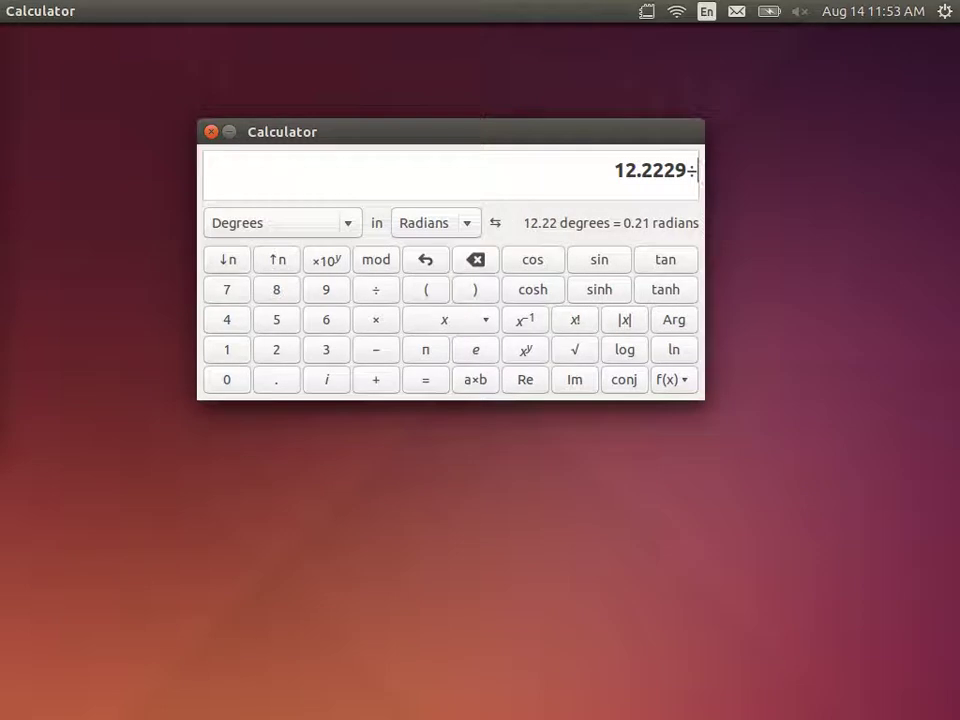
text(8)
key(Return)
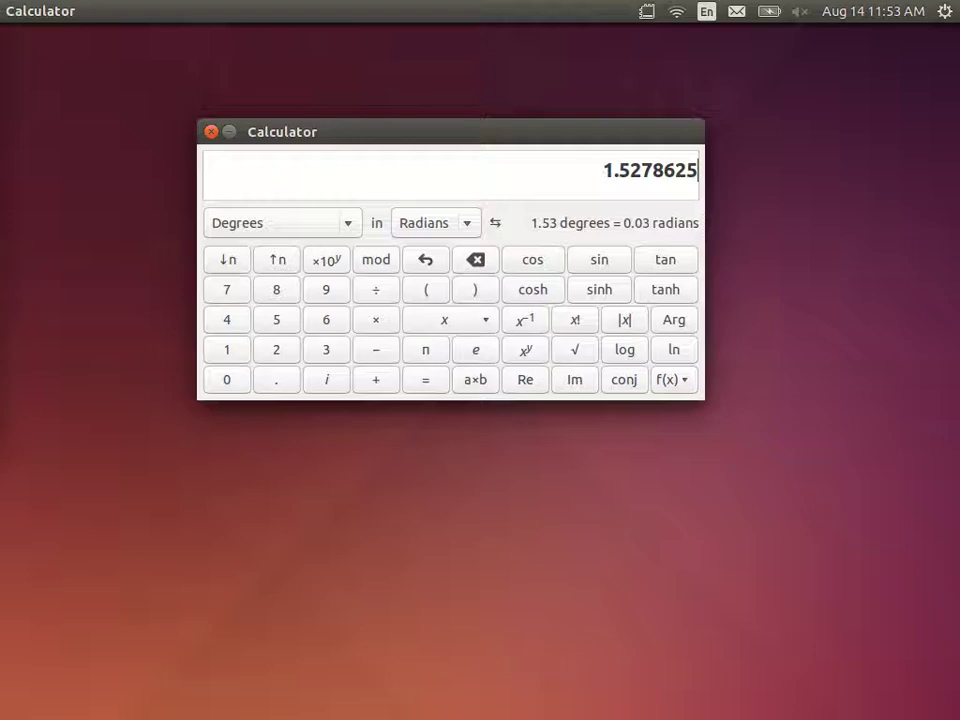
Step: Return to GIMP and handwrite "9GB" after the video bitrate and "1.5GB" after the audio bitrate in dark red
key(alt+Tab)
key(alt+Tab)
key(alt+Tab)
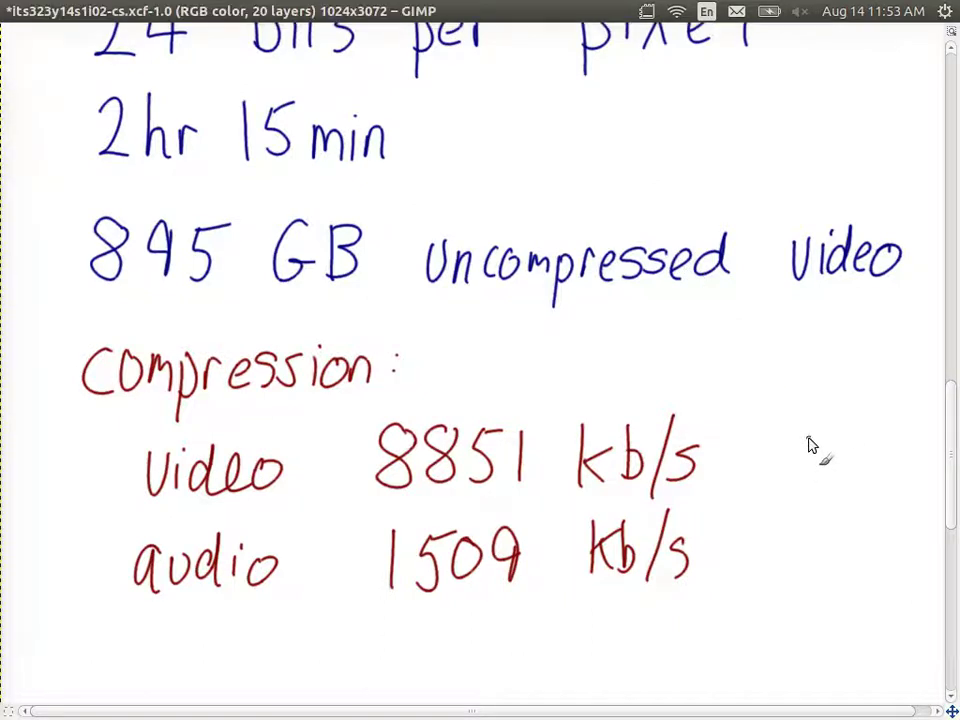
mouse_move(808, 438)
mouse_down()
mouse_move(789, 450)
mouse_move(846, 444)
mouse_move(866, 459)
mouse_move(872, 428)
mouse_move(876, 482)
mouse_up()
drag(785, 545, 782, 590)
click(800, 588)
mouse_move(826, 542)
mouse_down()
mouse_move(840, 561)
mouse_move(879, 549)
mouse_move(899, 558)
mouse_move(884, 597)
mouse_up()
Step: Handwrite the combined size "10.5GB" in dark red below the "1.5GB" audio size
click(752, 636)
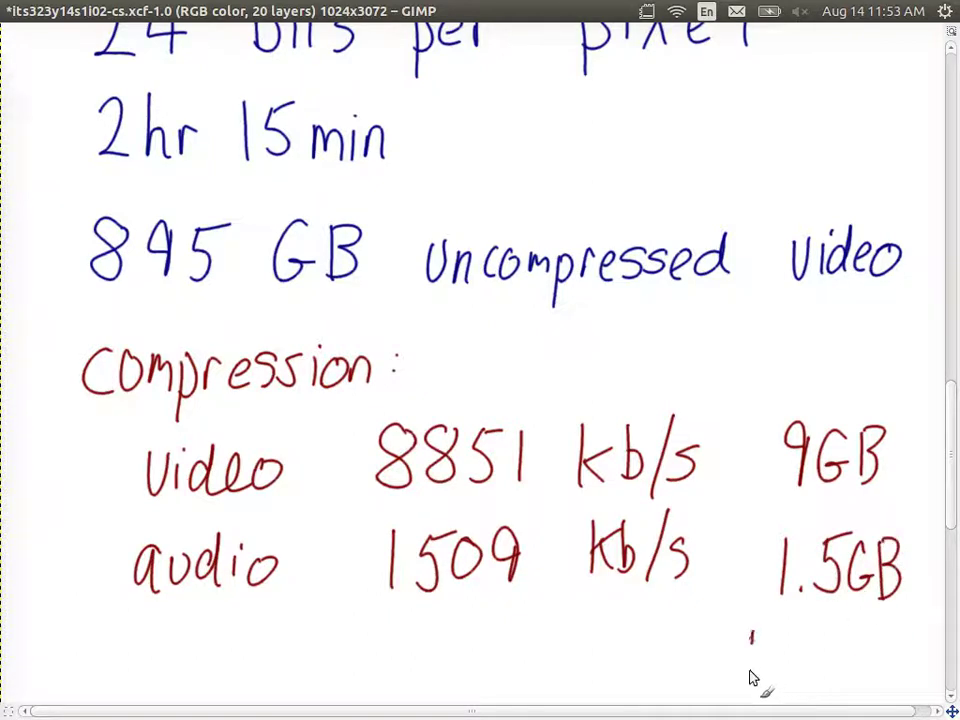
drag(752, 636, 754, 690)
mouse_move(792, 640)
mouse_down()
mouse_move(797, 668)
mouse_move(793, 642)
mouse_move(827, 664)
mouse_move(826, 645)
mouse_move(832, 686)
mouse_up()
click(810, 682)
drag(880, 645, 882, 688)
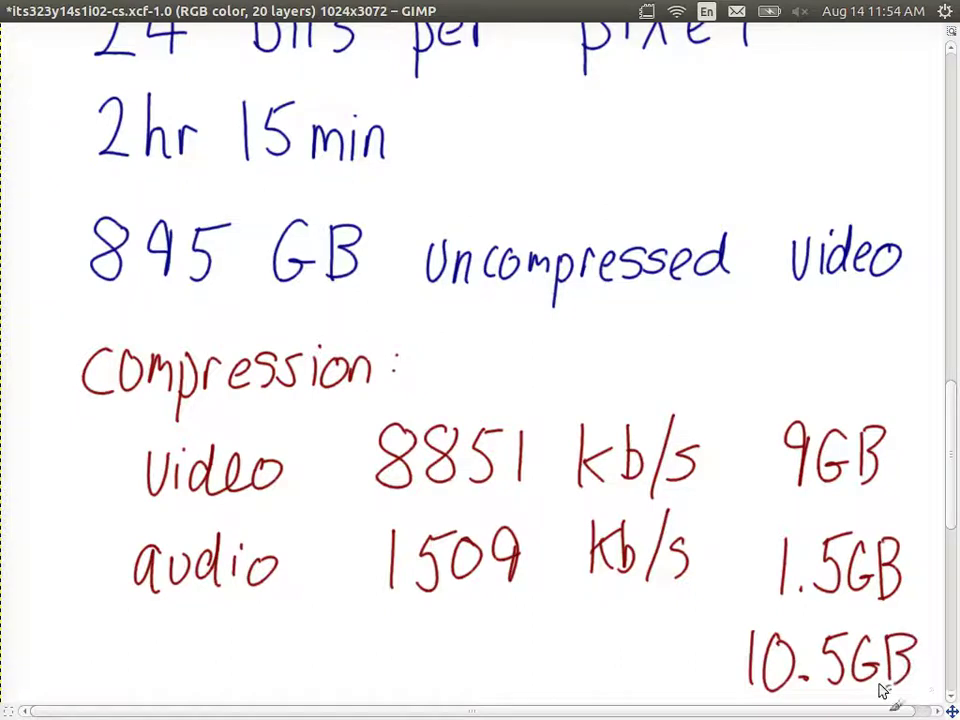